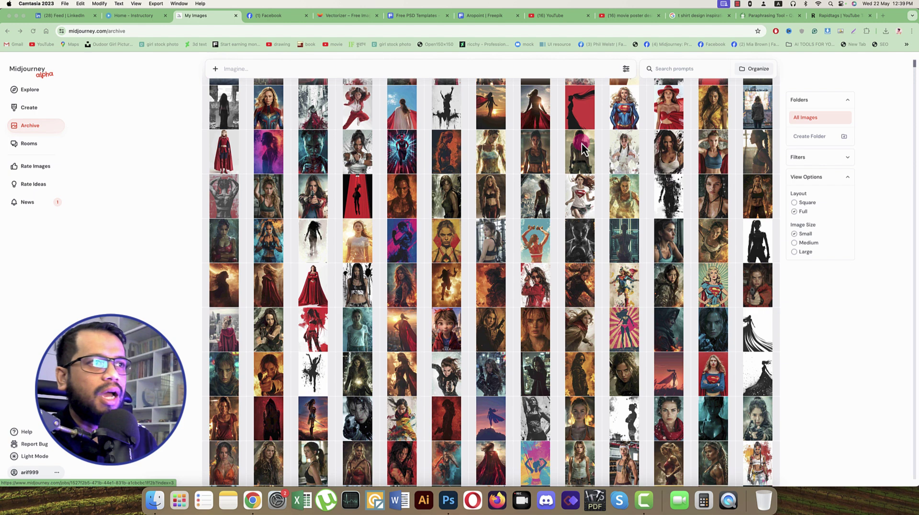
left_click(273, 239)
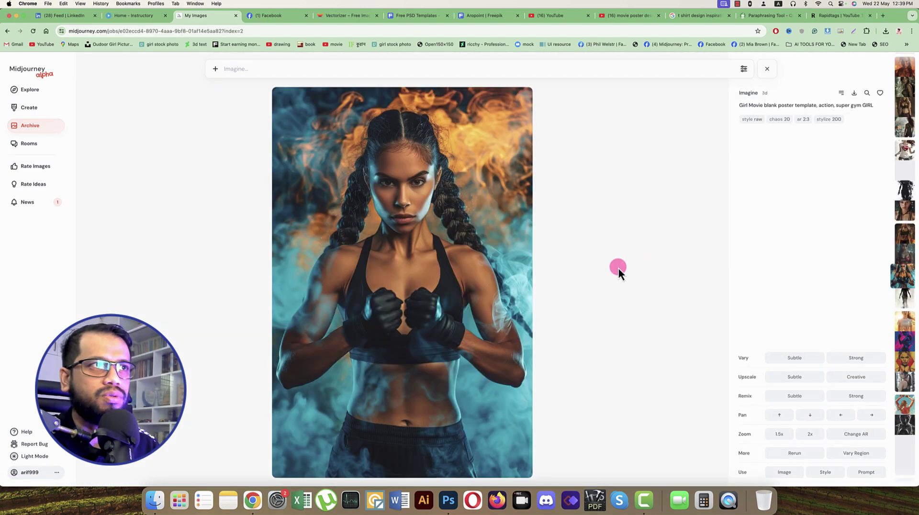
key("Down")
key("Down")
key("Down")
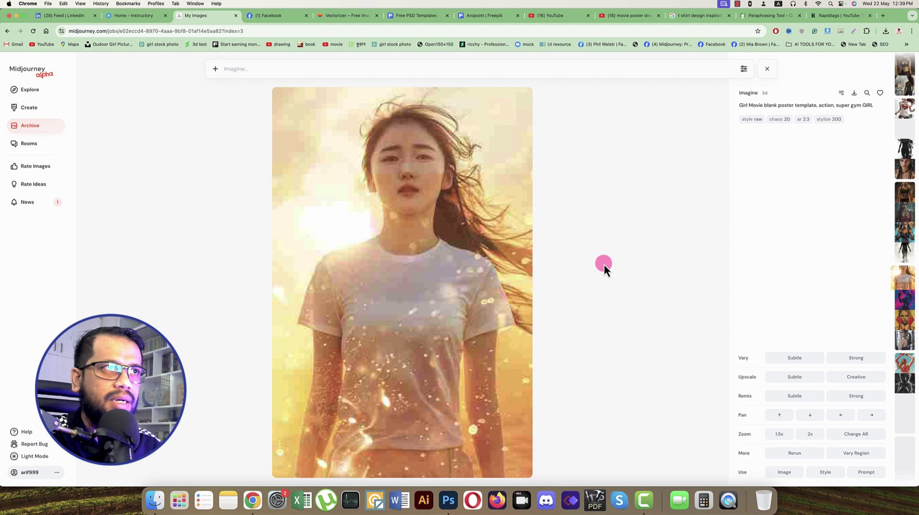
key("Down")
key("Up")
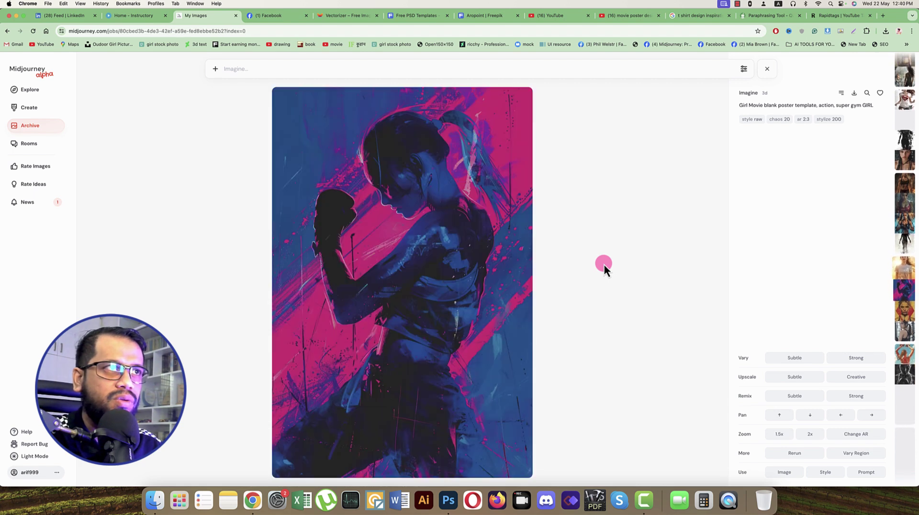
key("Right")
key("Right")
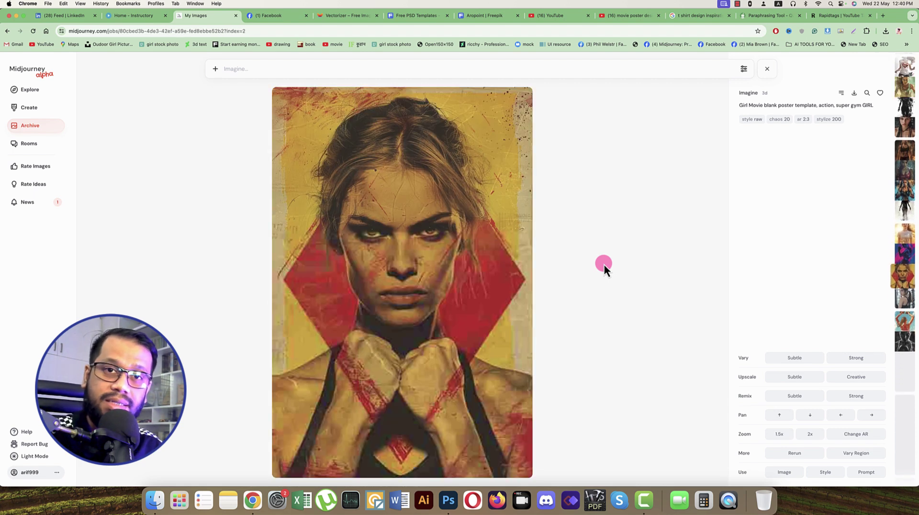
key("Right")
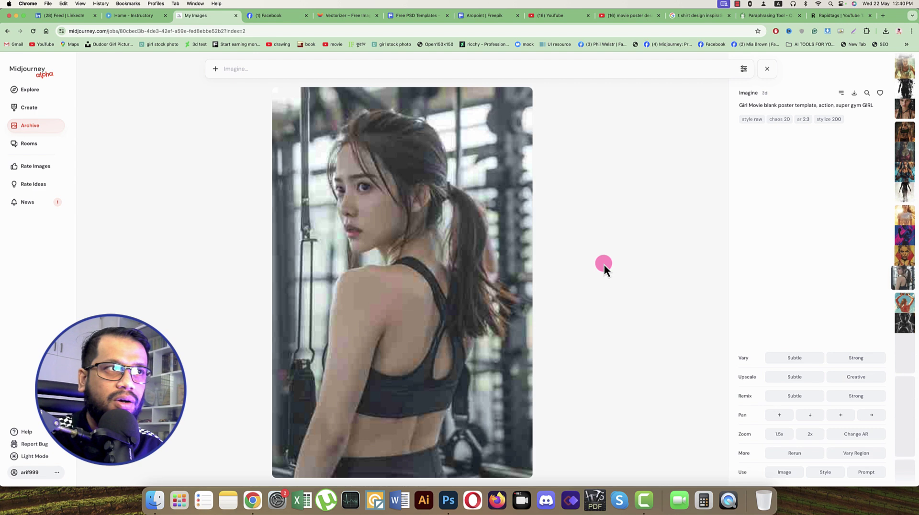
key("Down")
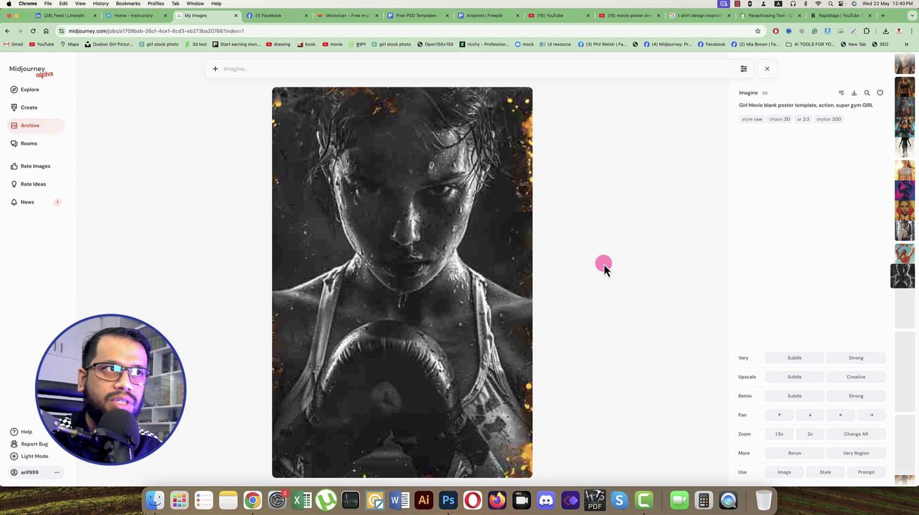
key("Escape")
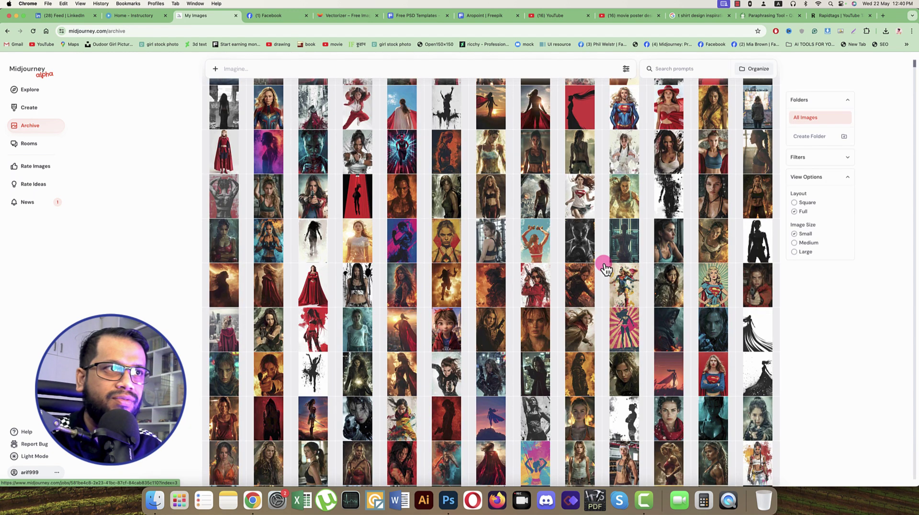
left_click(443, 290)
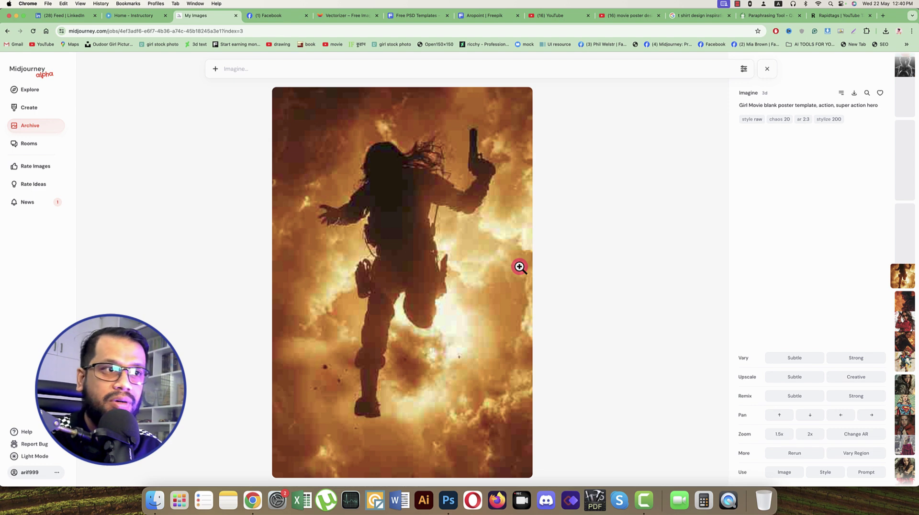
key("Escape")
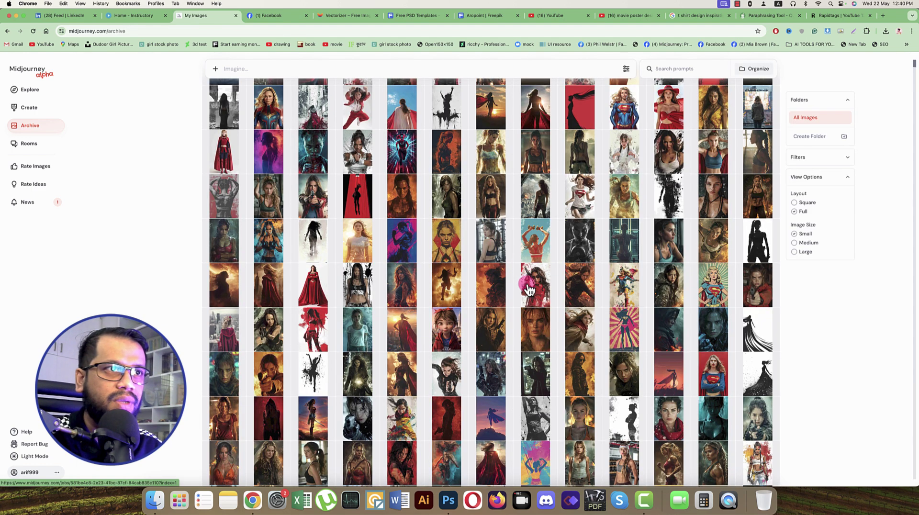
left_click(492, 284)
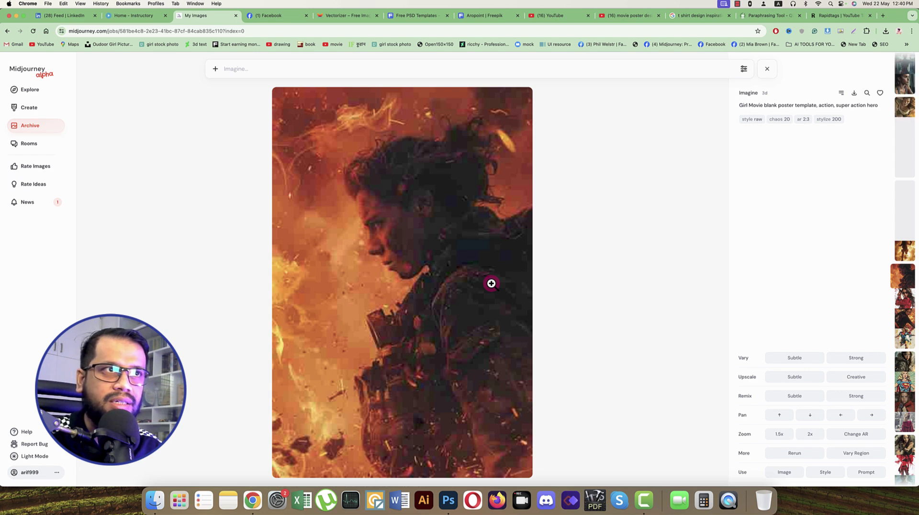
left_click_drag(878, 105, 738, 106)
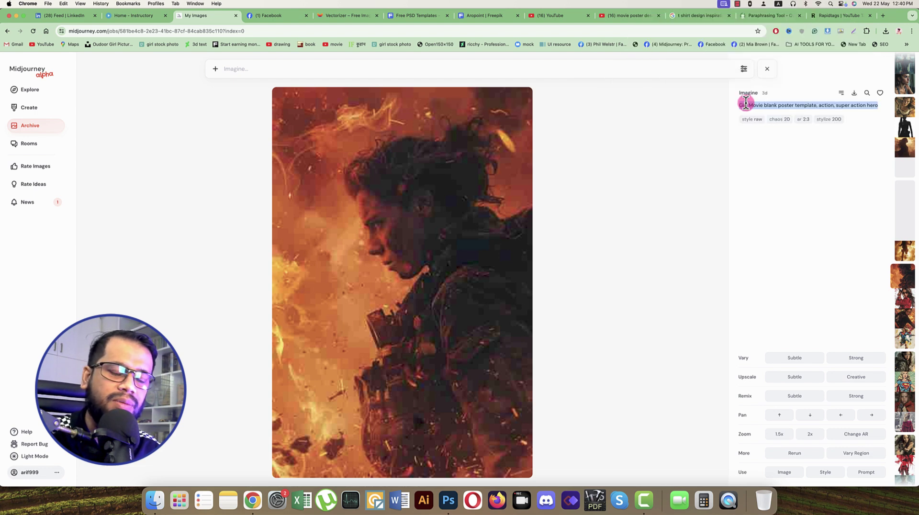
Open the fiery heroine image from the archive and load its prompt for reuse.
left_click(545, 241)
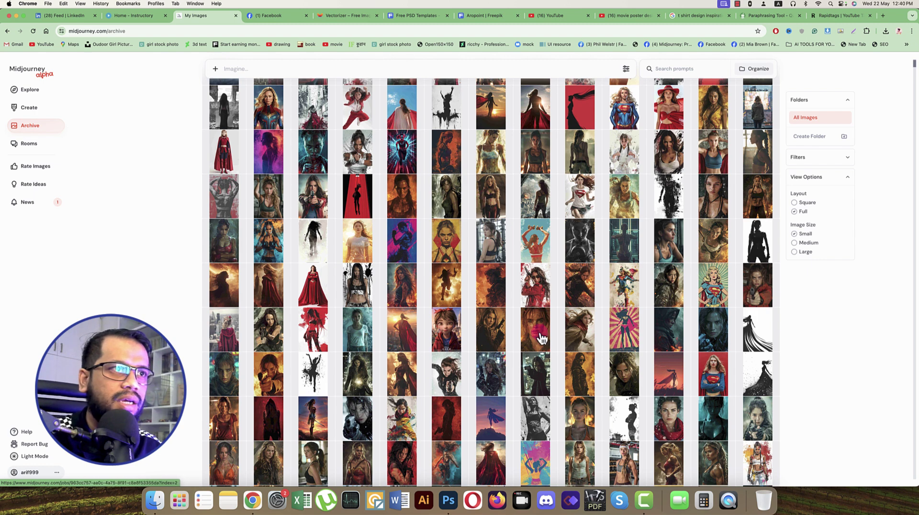
left_click(580, 292)
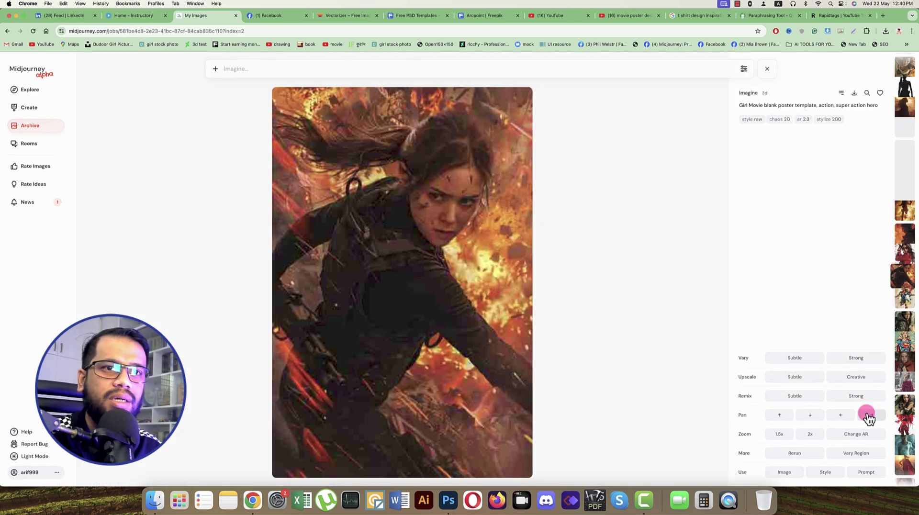
left_click(864, 472)
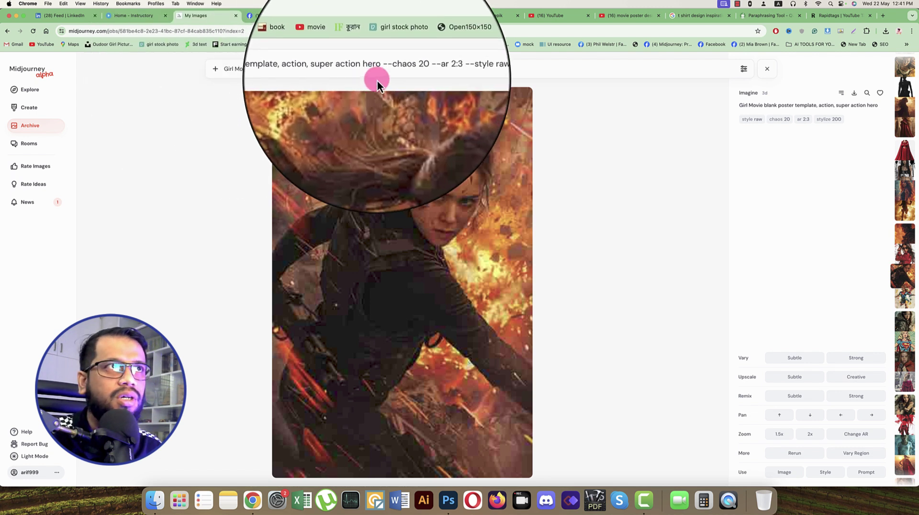
Delete 'Girl' from the prompt, submit it, and view the new generation job.
left_click_drag(380, 69, 506, 68)
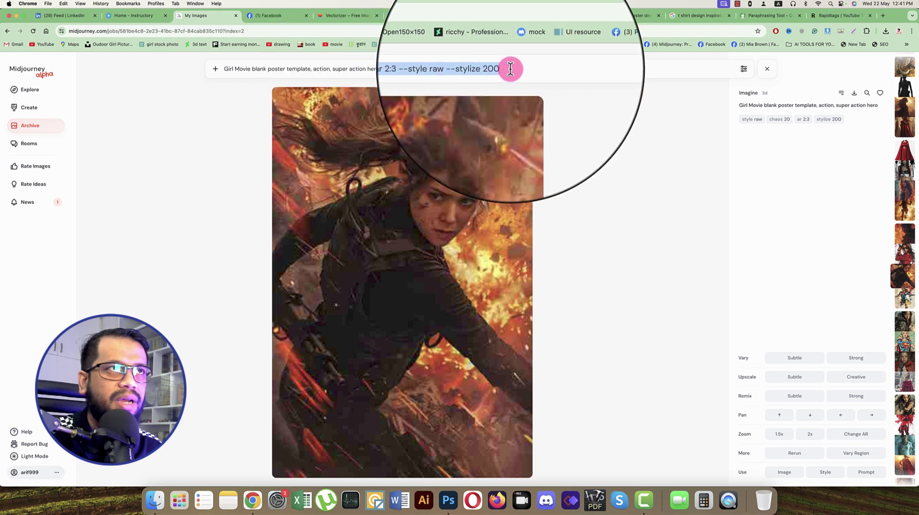
left_click(235, 69)
left_click_drag(234, 70, 300, 69)
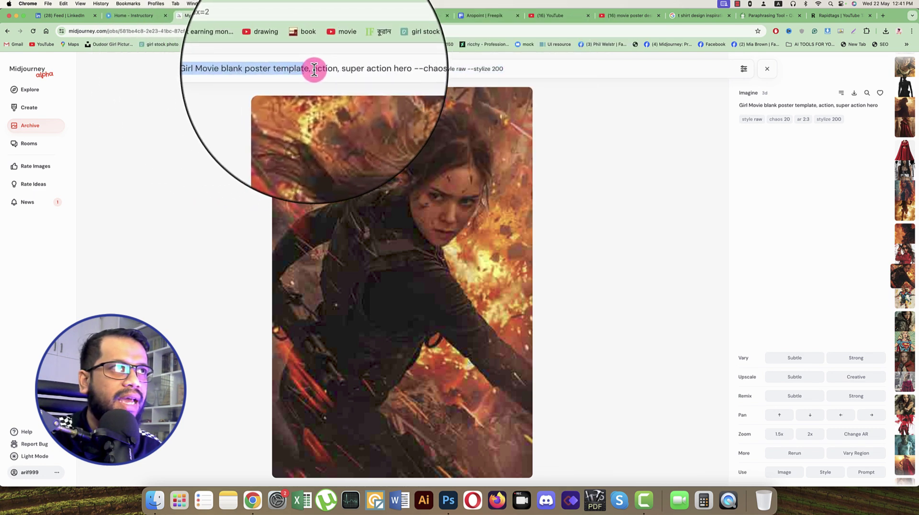
left_click(314, 69)
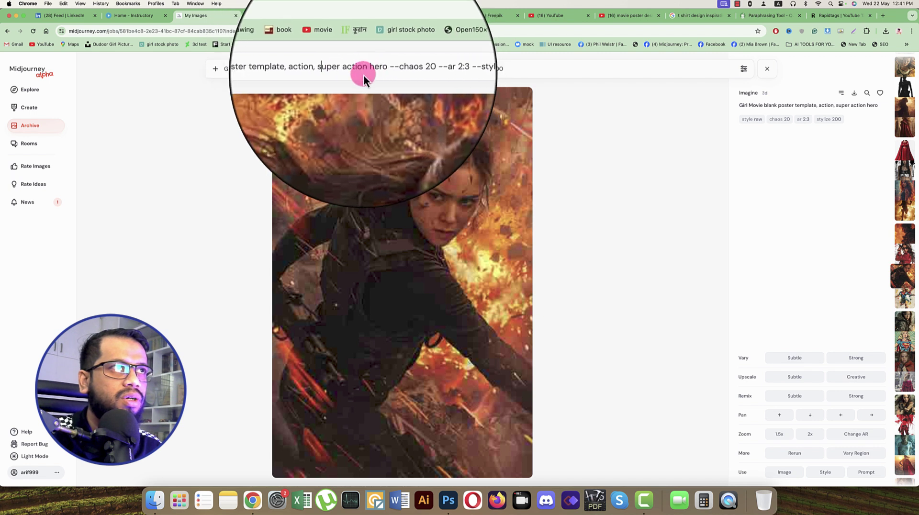
left_click_drag(244, 76, 217, 73)
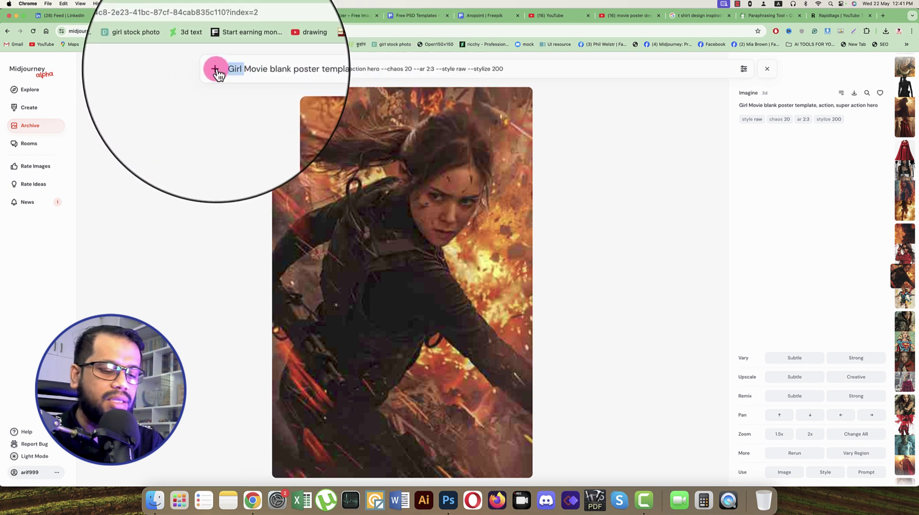
key("BackSpace")
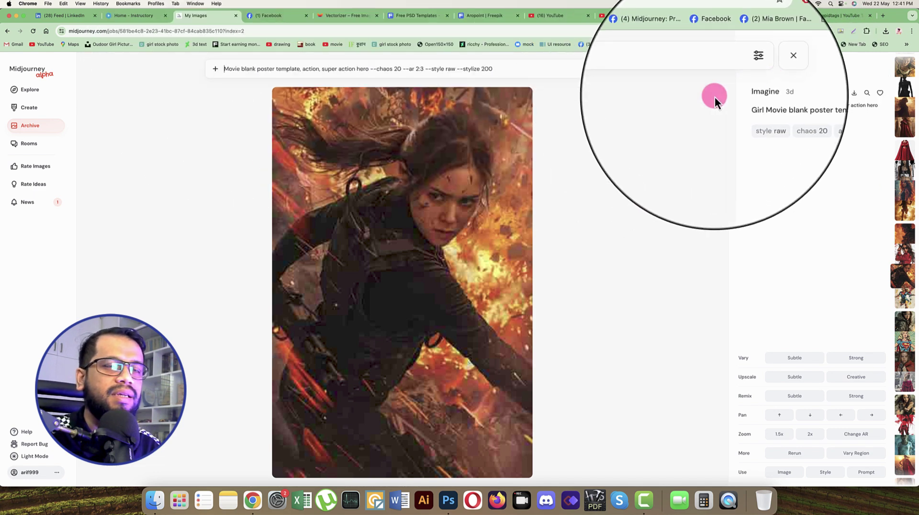
key("Return")
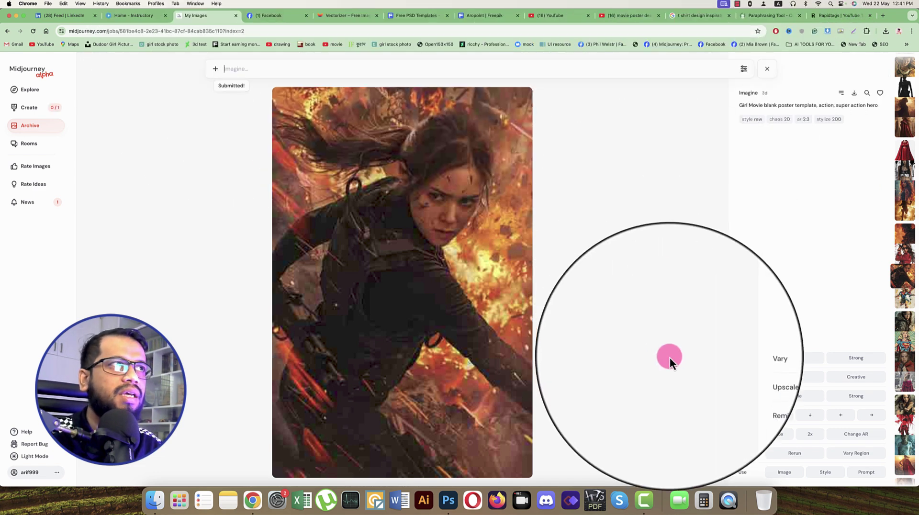
left_click(43, 106)
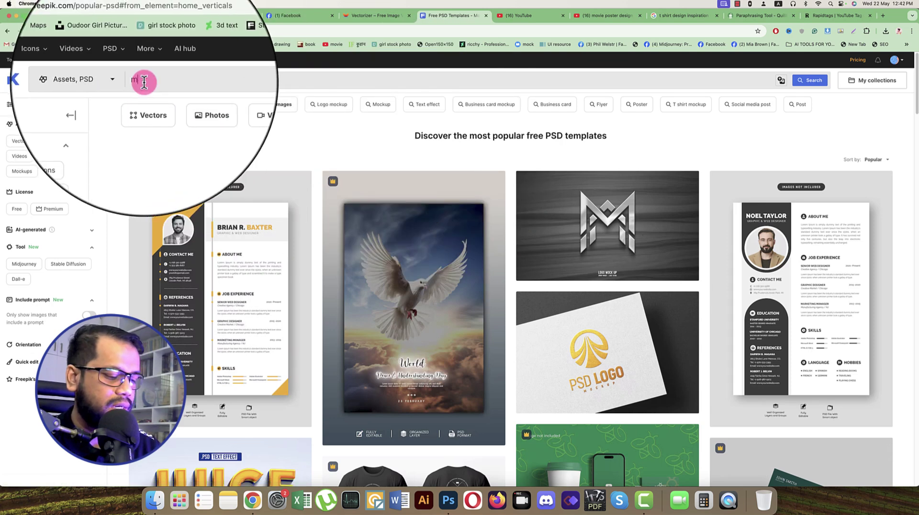
Search Freepik for 'movie poster' and filter the results to PSD files.
type("v")
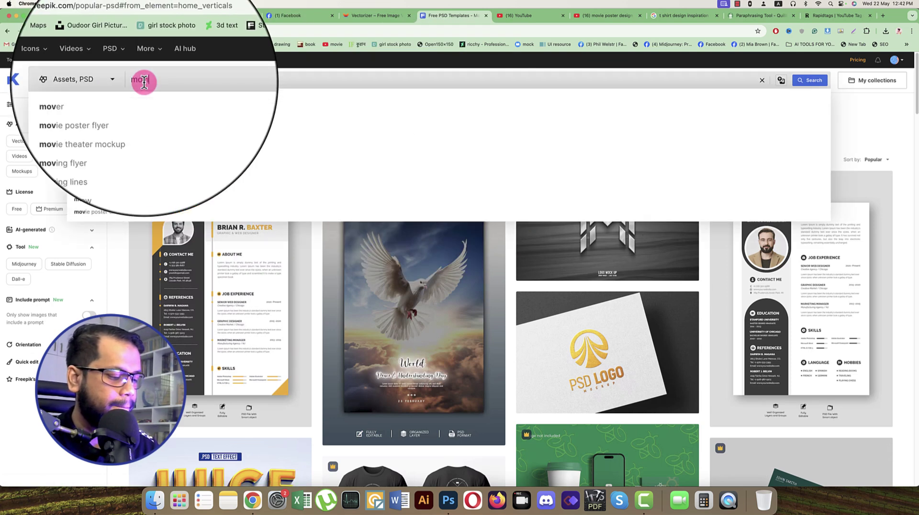
type("ie poster")
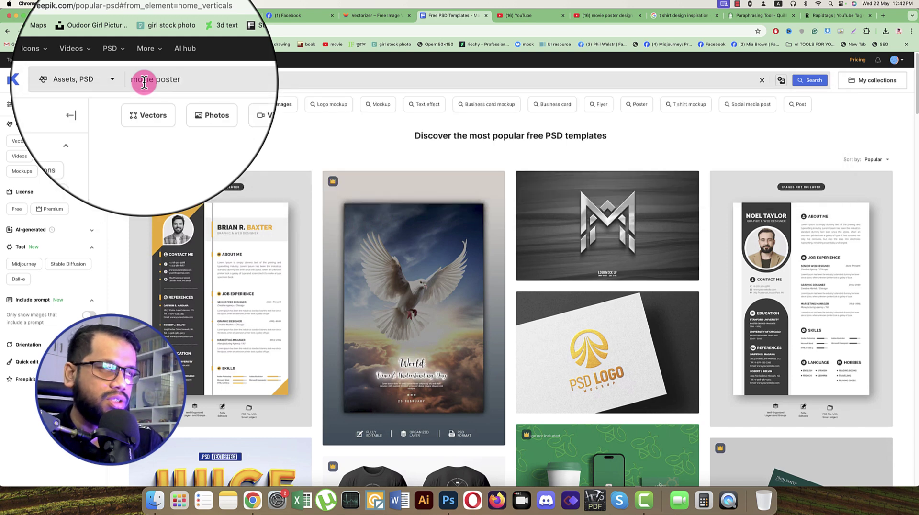
key("Return")
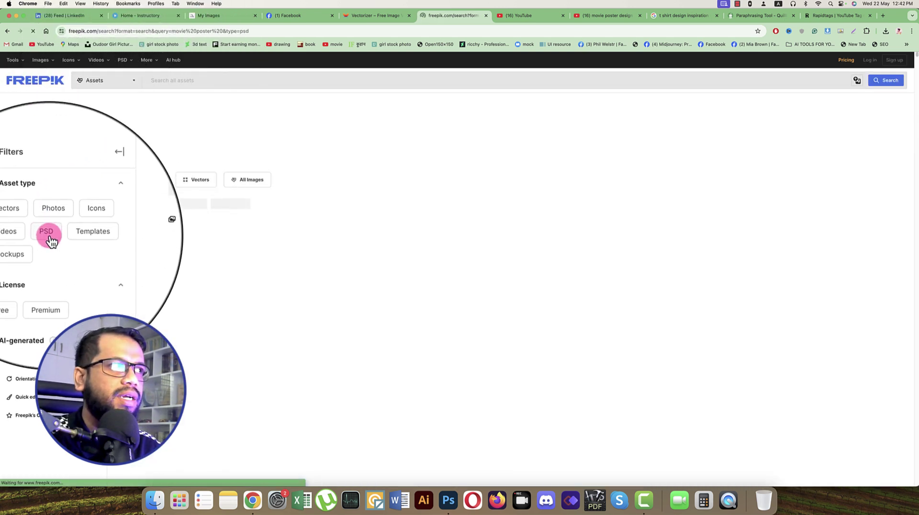
left_click(52, 239)
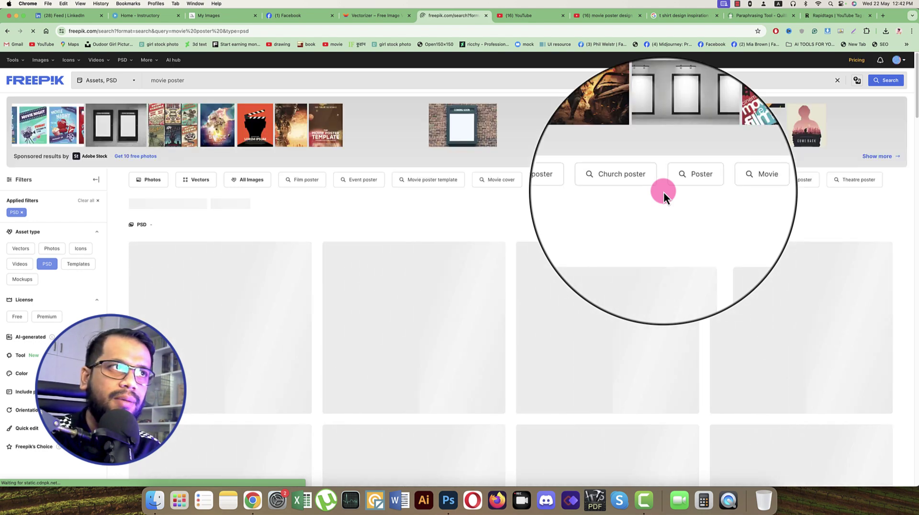
Scroll to the bottom of the results, go to page 2, and close the ad popup.
scroll(779, 236, "down", 3)
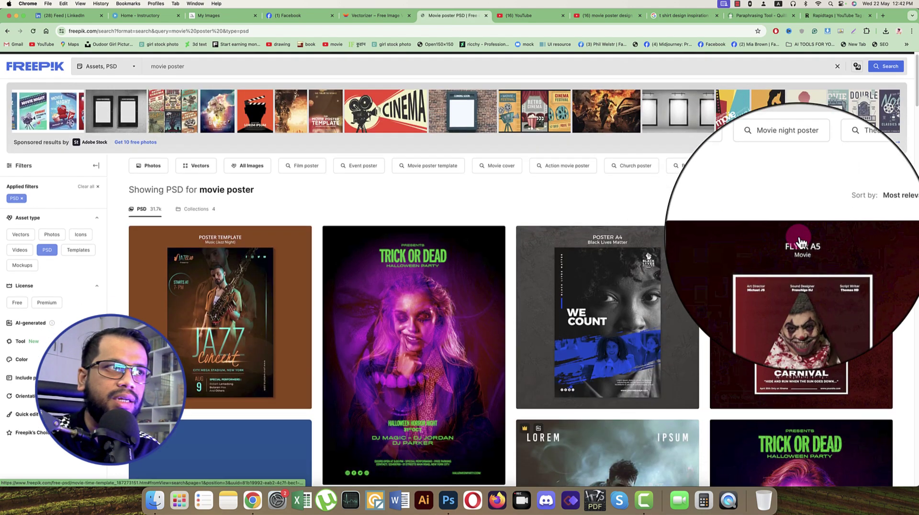
scroll(761, 259, "down", 8)
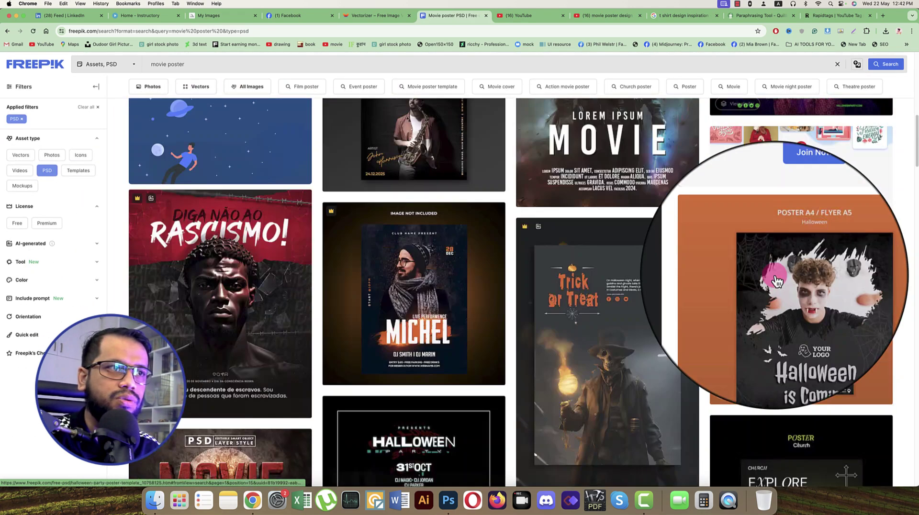
scroll(775, 281, "down", 8)
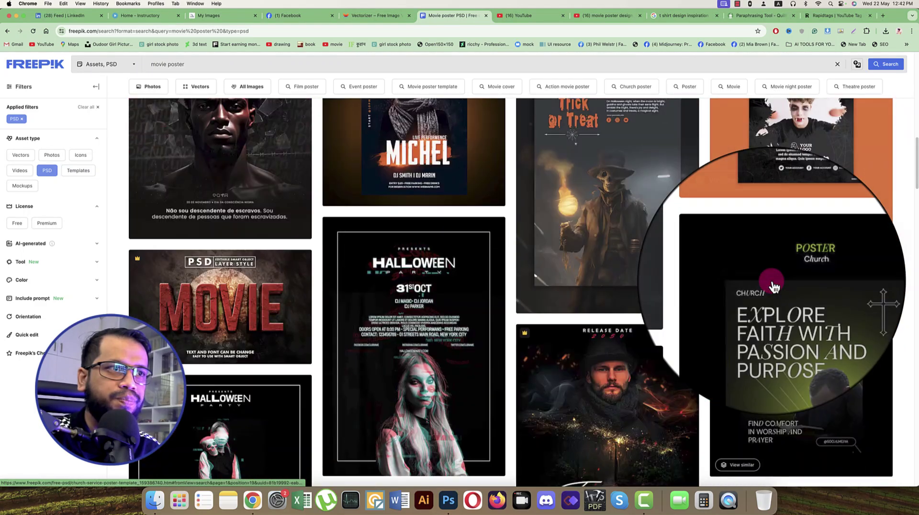
scroll(842, 280, "down", 8)
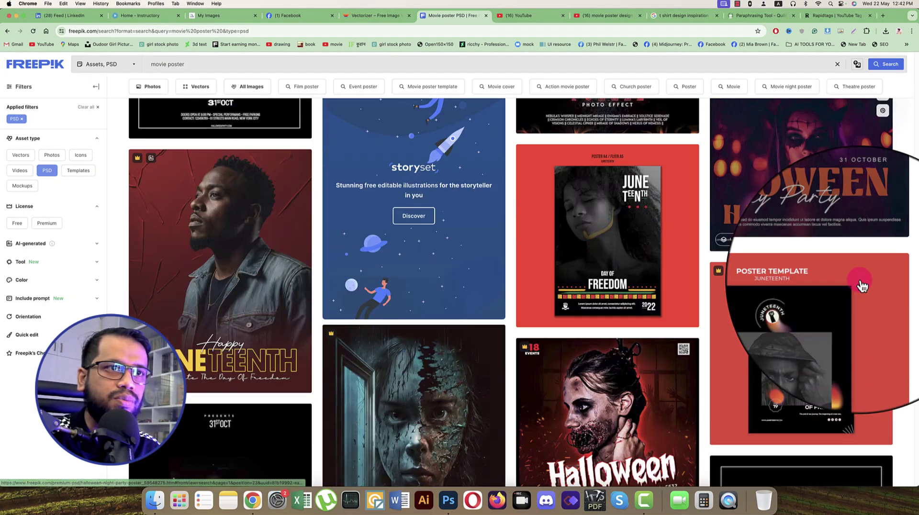
scroll(861, 286, "down", 10)
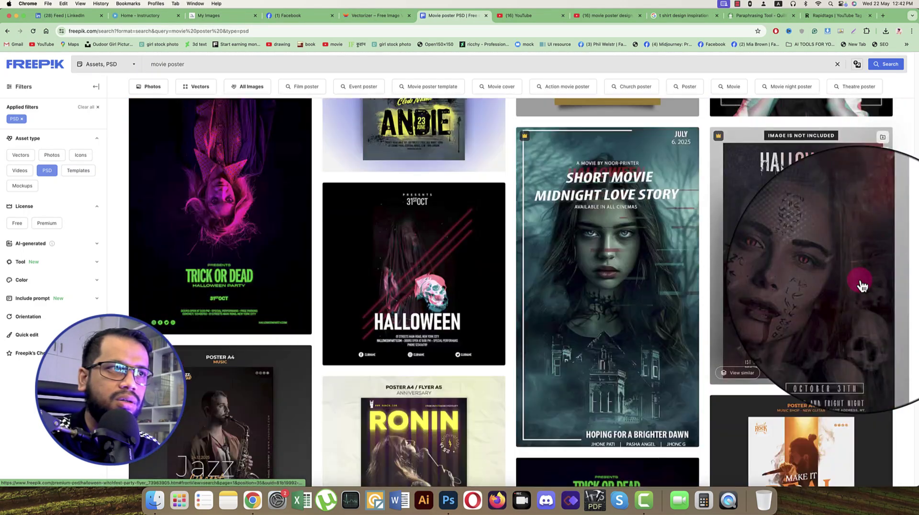
scroll(861, 285, "down", 10)
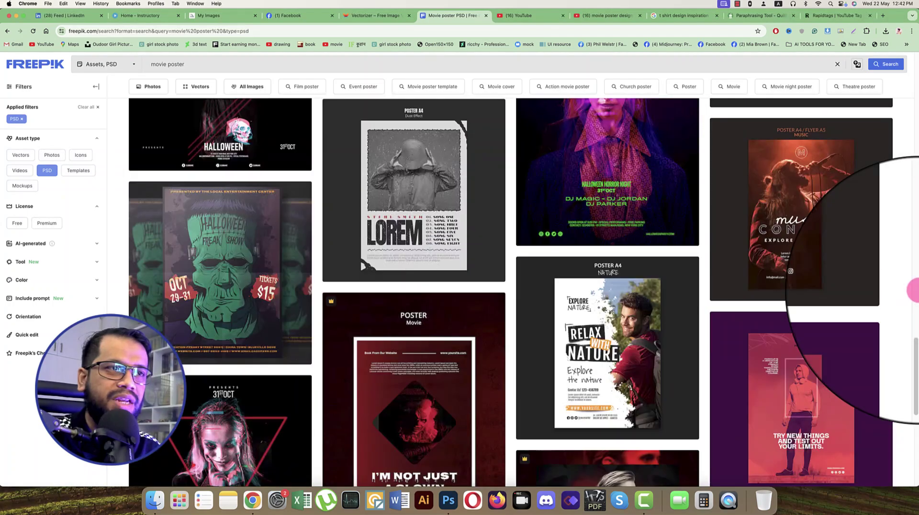
scroll(912, 290, "down", 10)
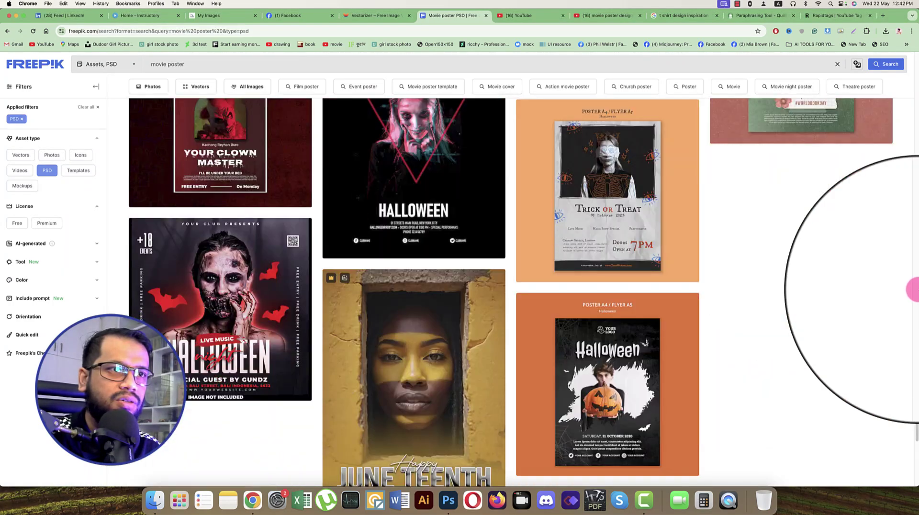
scroll(911, 290, "down", 10)
left_click(507, 381)
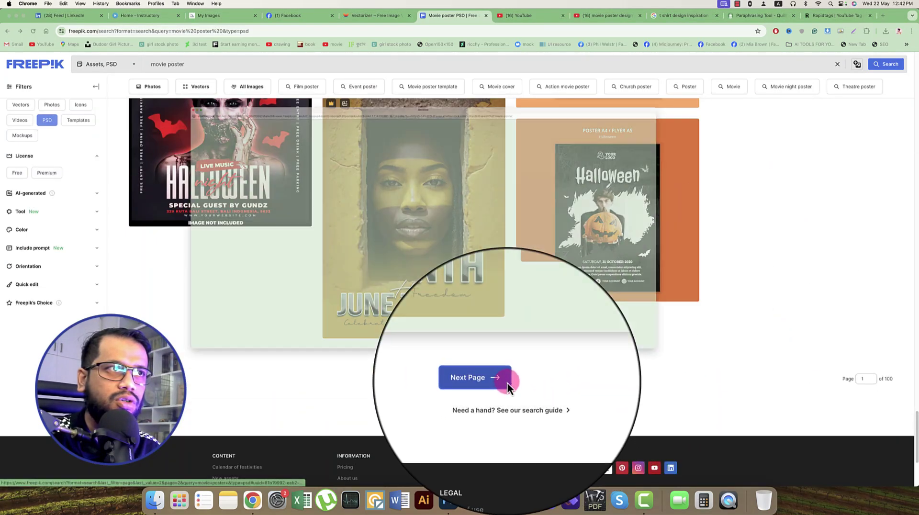
left_click(4, 13)
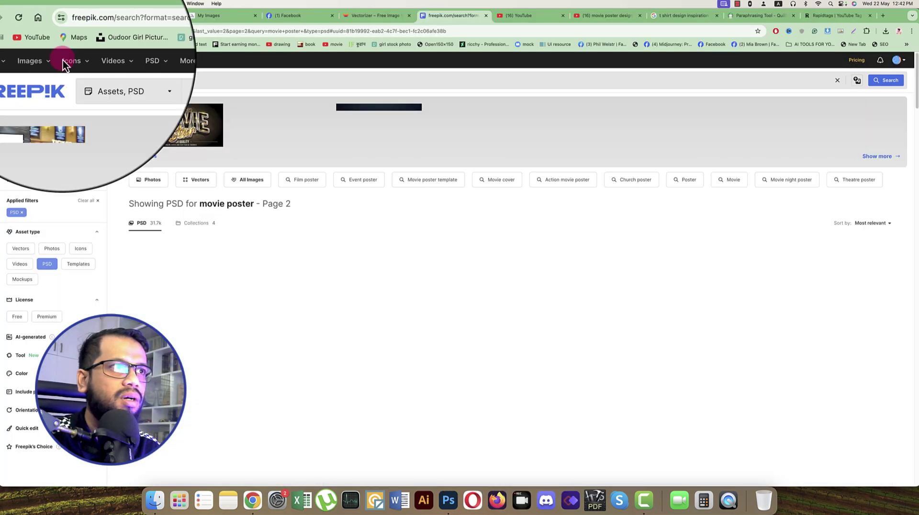
scroll(718, 301, "down", 4)
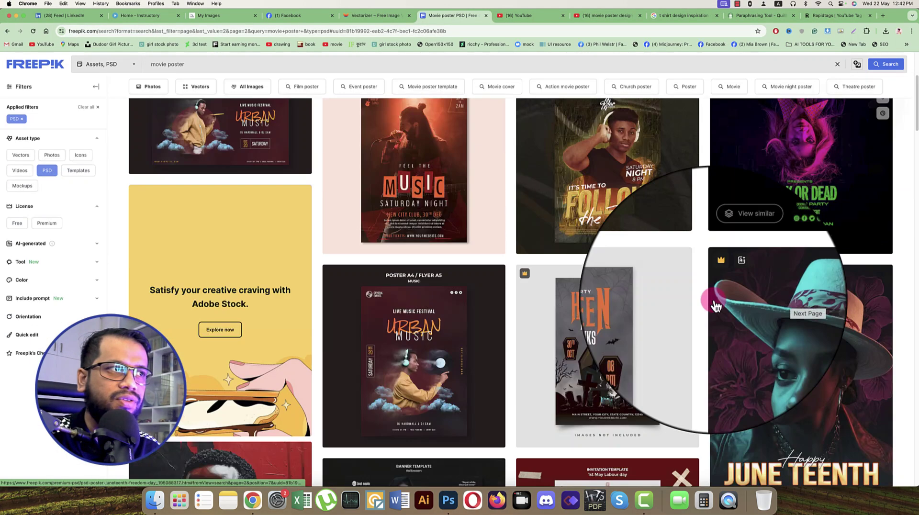
scroll(715, 305, "down", 3)
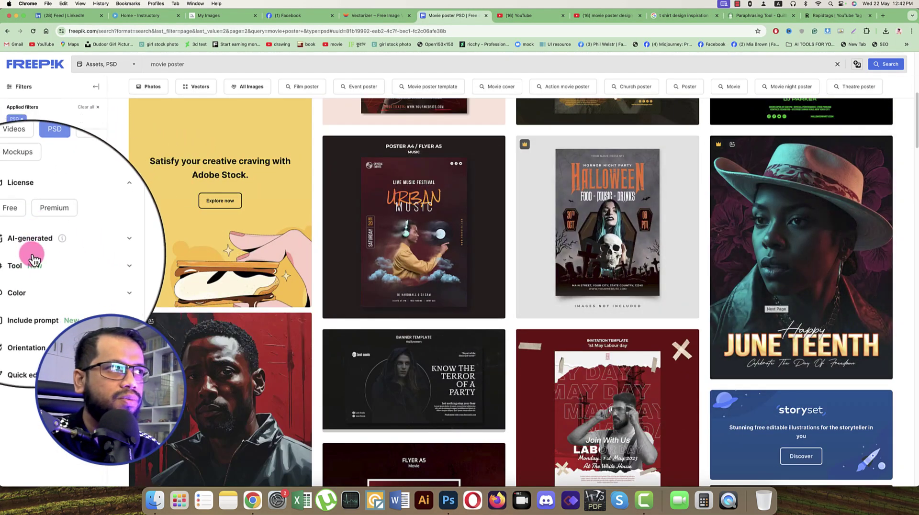
Filter the results to Only AI-generated and scroll through the poster templates.
left_click(30, 247)
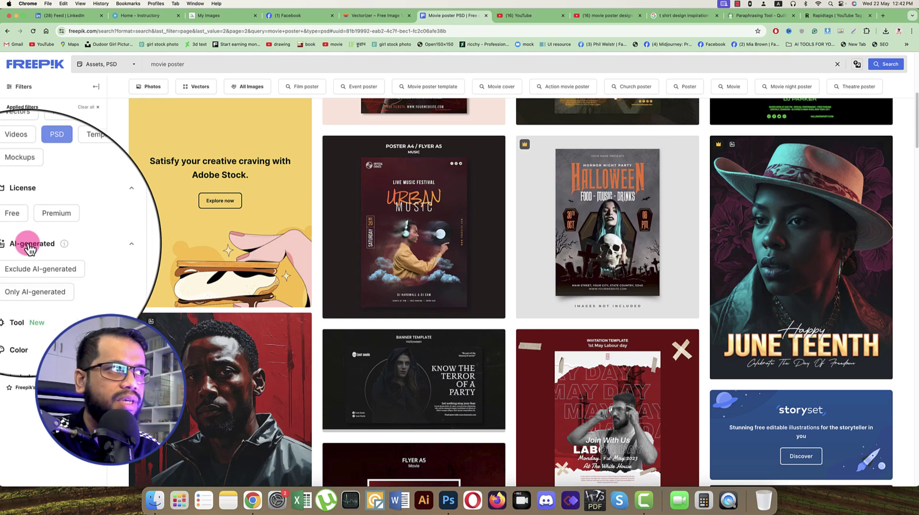
left_click(28, 275)
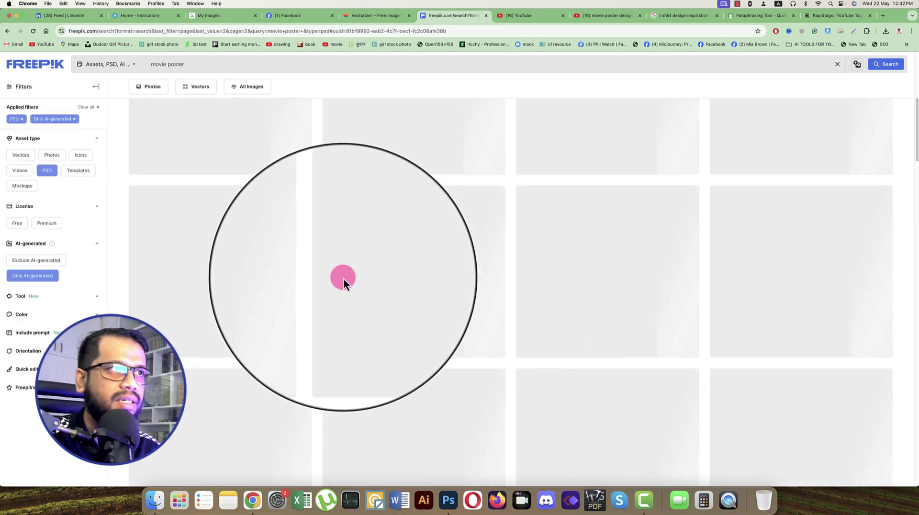
scroll(844, 345, "down", 15)
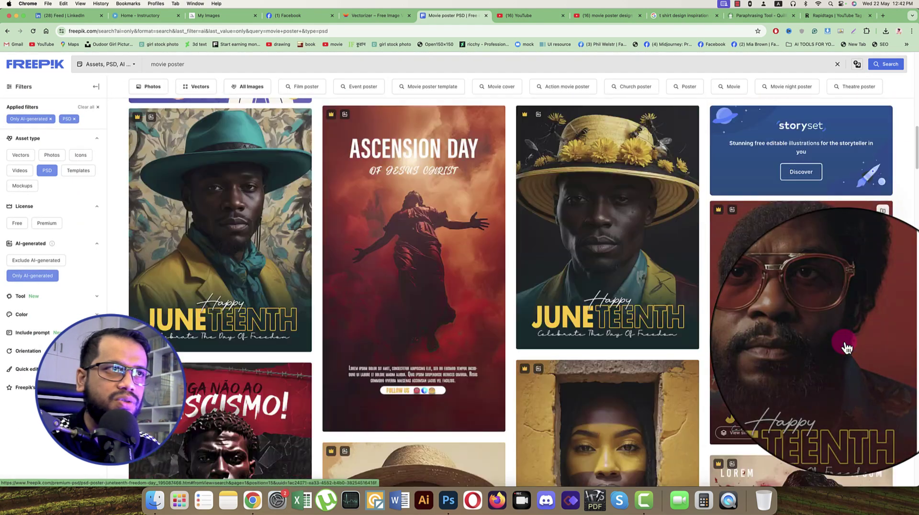
scroll(844, 348, "down", 10)
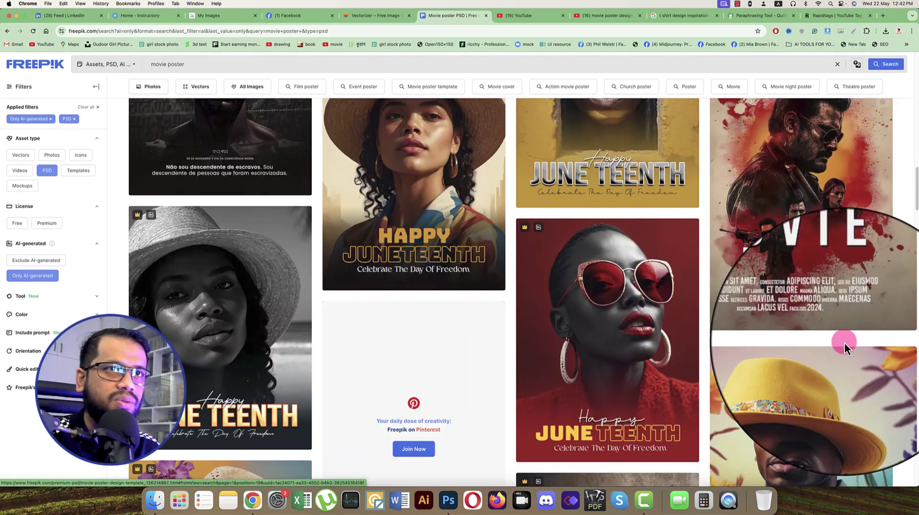
scroll(890, 352, "up", 2)
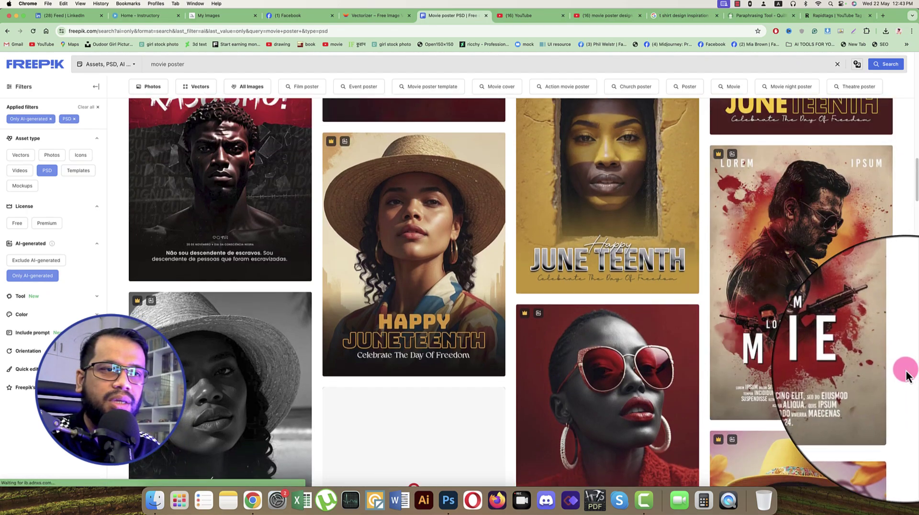
scroll(904, 363, "down", 5)
scroll(904, 374, "down", 10)
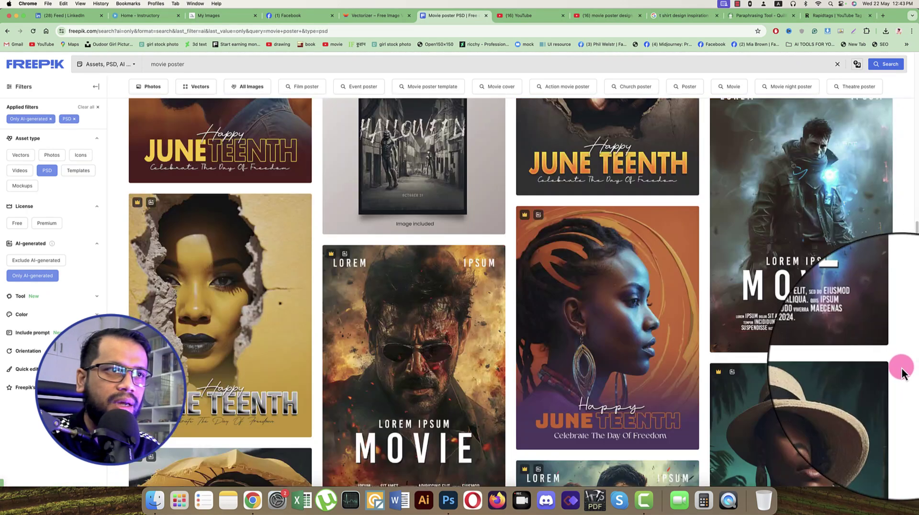
scroll(548, 356, "down", 2)
scroll(547, 357, "down", 4)
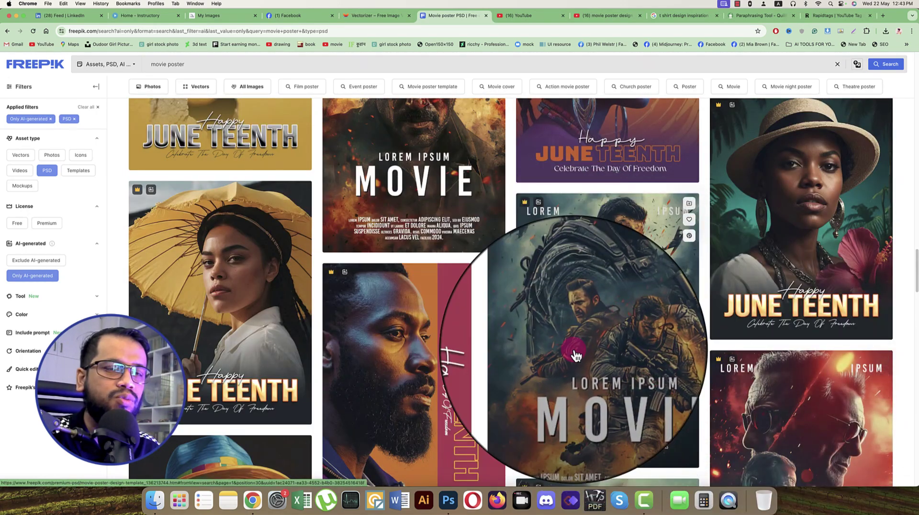
scroll(576, 353, "down", 5)
scroll(811, 365, "down", 5)
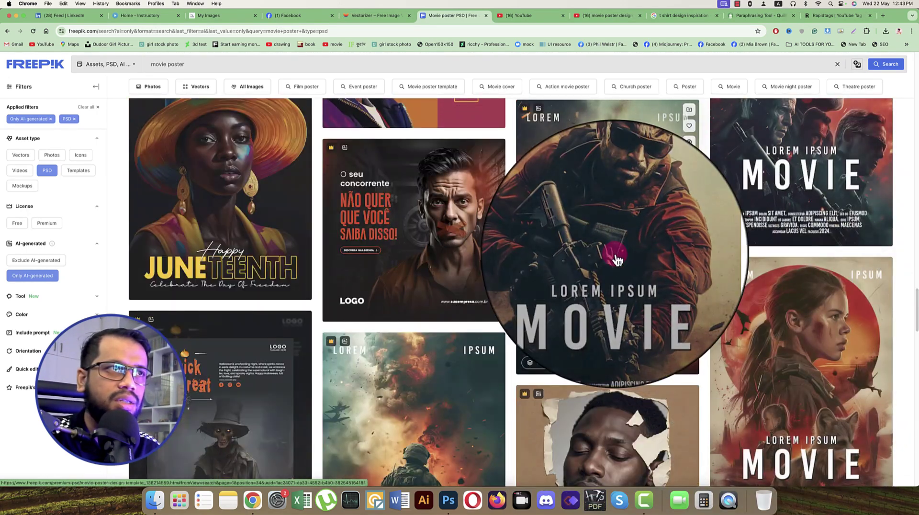
scroll(617, 258, "down", 4)
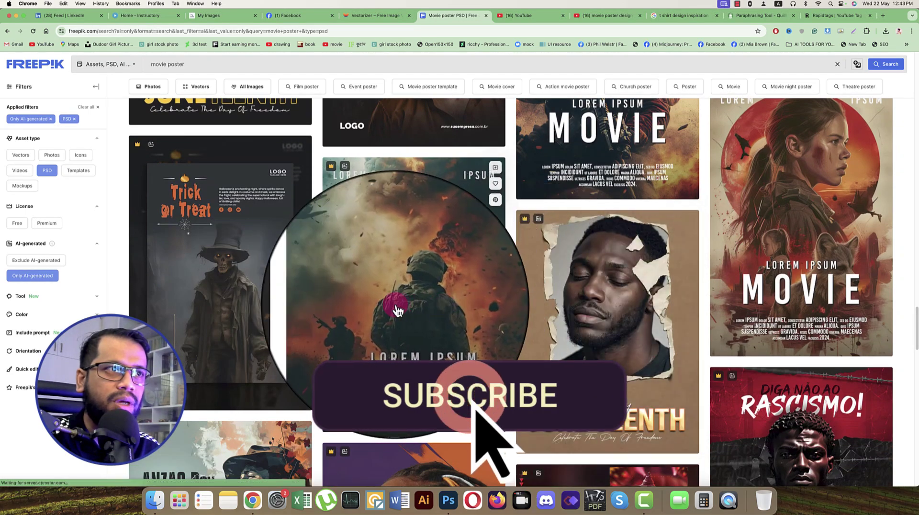
scroll(395, 309, "down", 1)
scroll(395, 309, "down", 5)
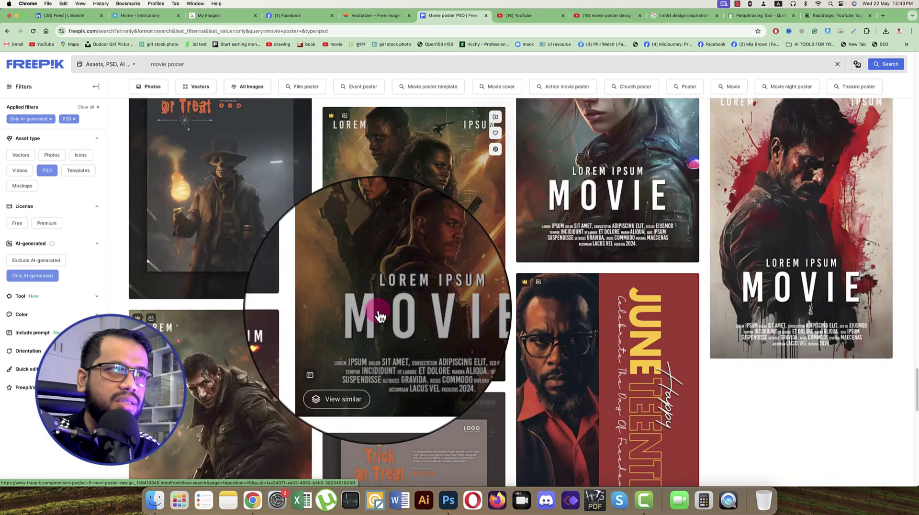
scroll(381, 315, "down", 15)
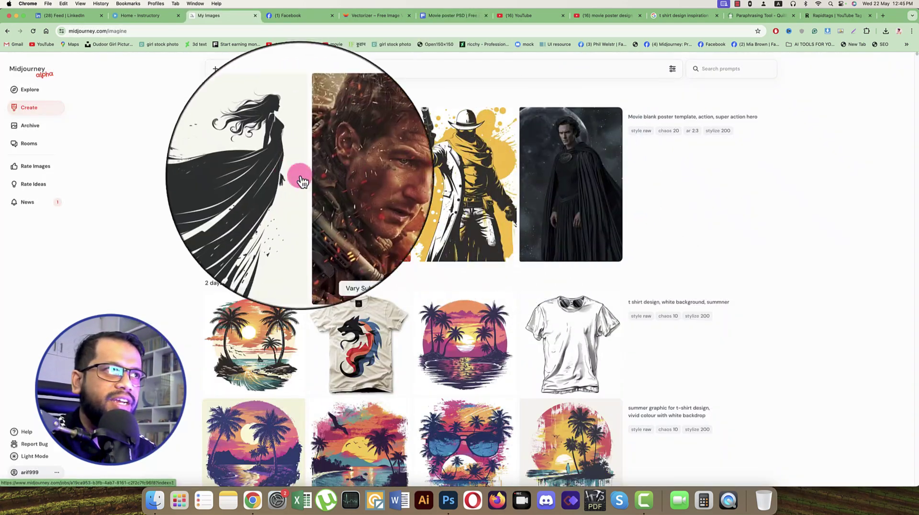
Browse the generated images full size, from the woman silhouette to the caped hero.
left_click(299, 178)
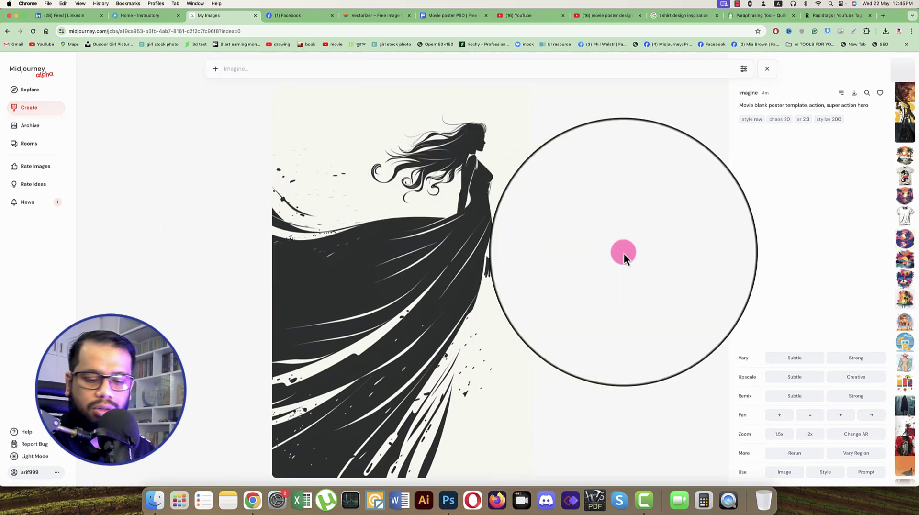
key("Down")
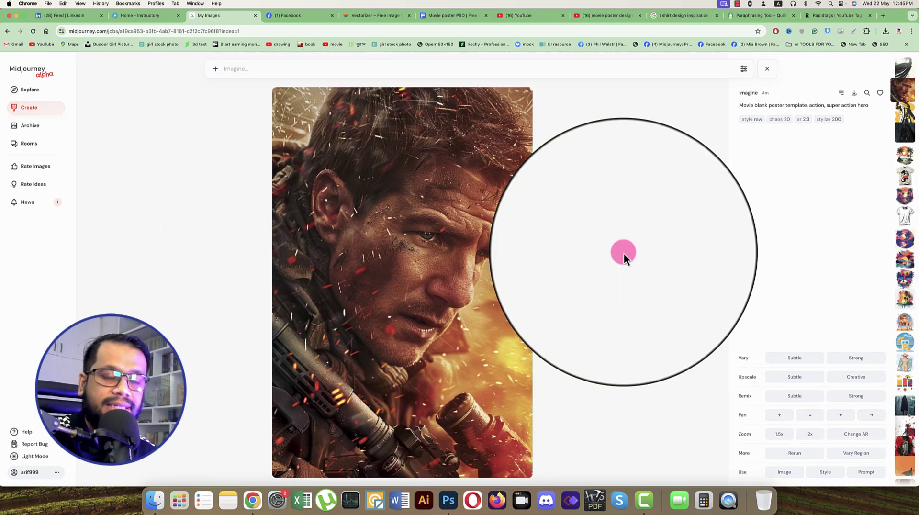
key("Down")
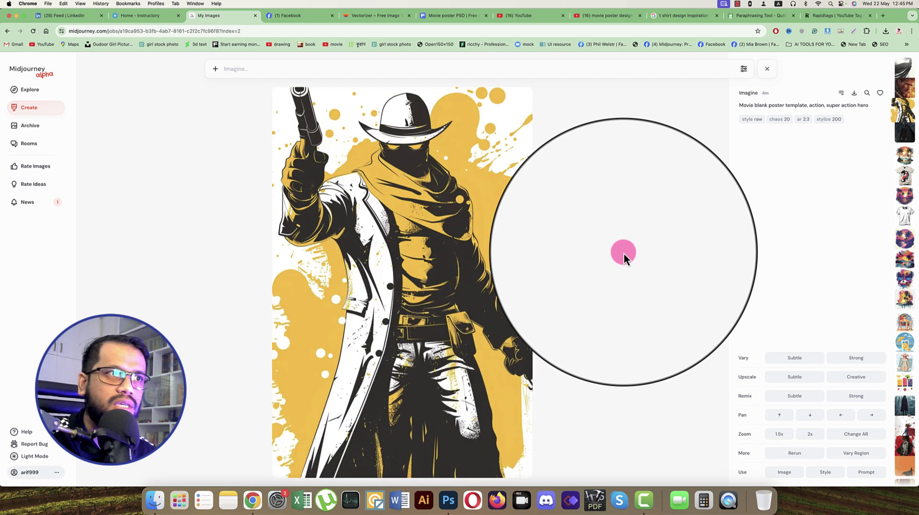
key("Down")
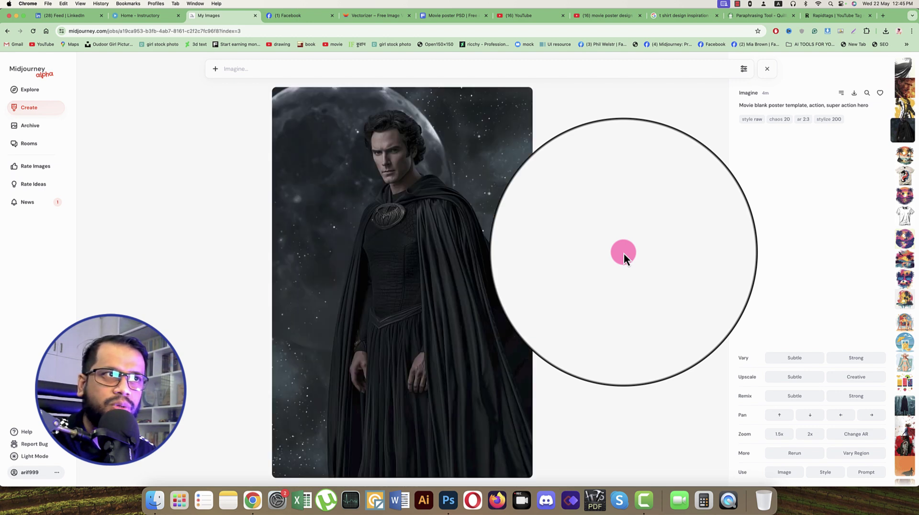
key("Down")
key("Up")
Open the action-hero portrait and save it to the Downloads folder.
key("Escape")
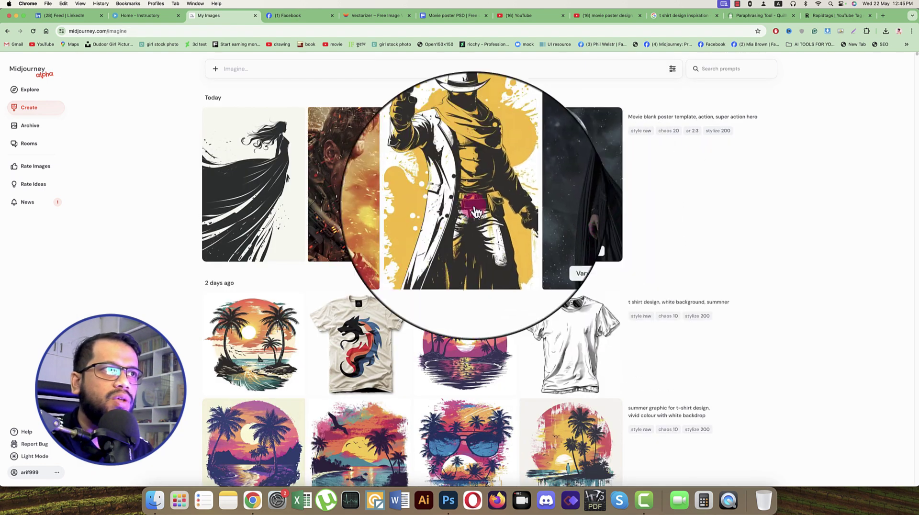
left_click(341, 164)
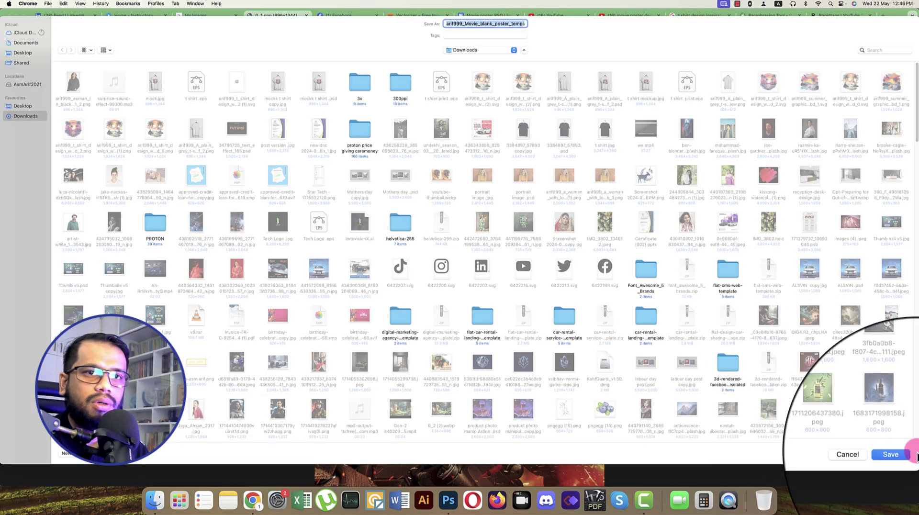
left_click(888, 453)
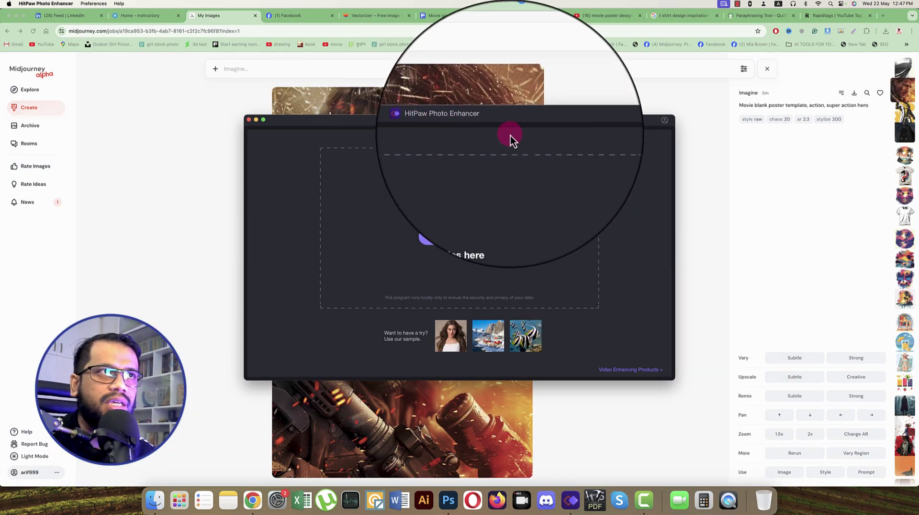
Load the Movie_blank_poster PNG from Downloads and switch to the General AI model.
left_click(505, 237)
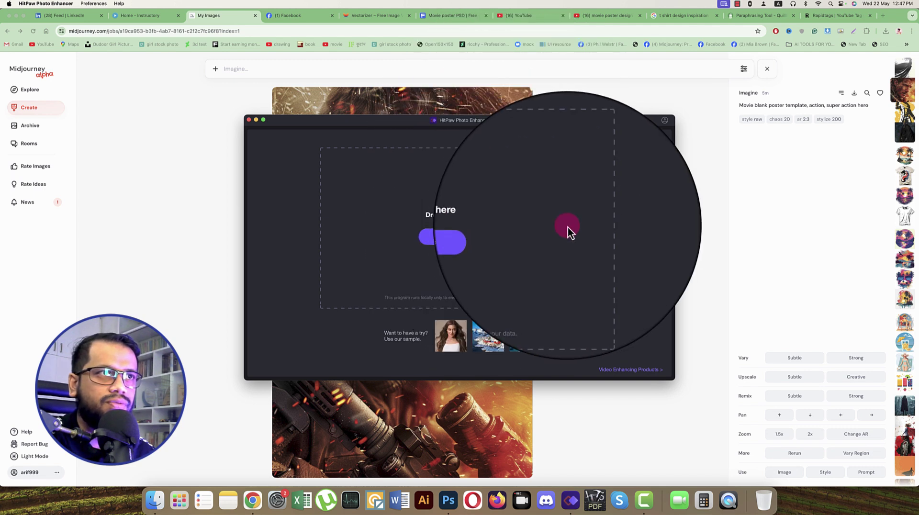
left_click(222, 170)
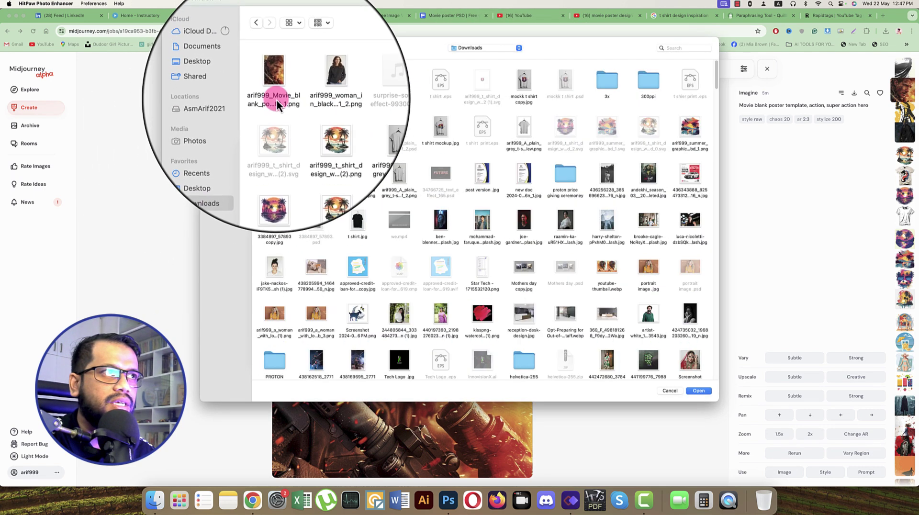
left_click(274, 86)
left_click(690, 392)
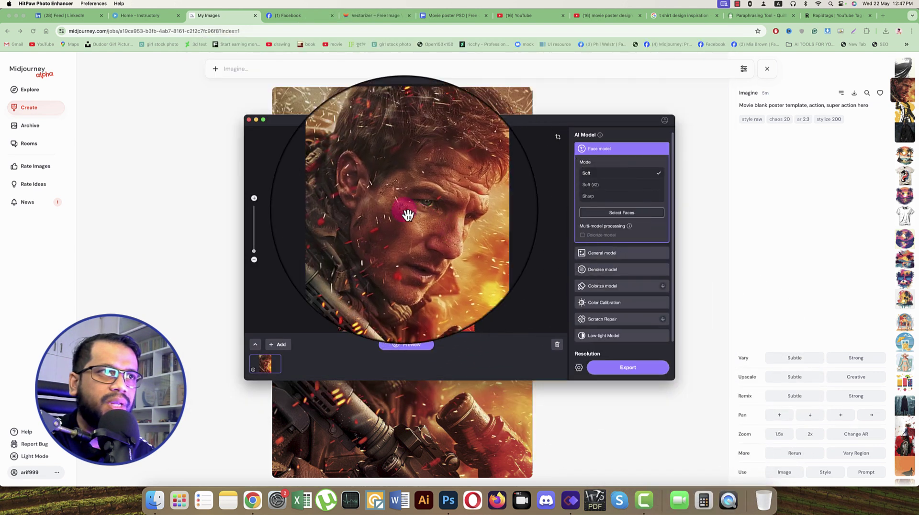
left_click_drag(406, 211, 439, 233)
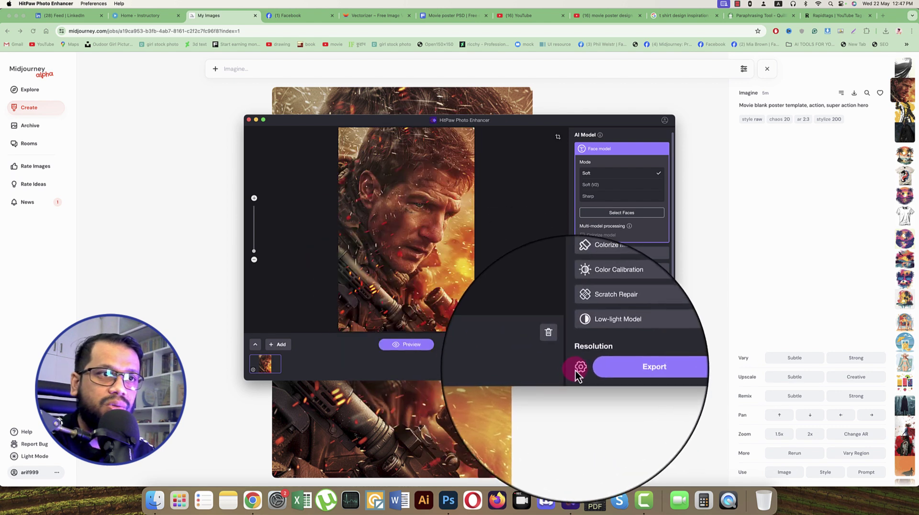
left_click(593, 249)
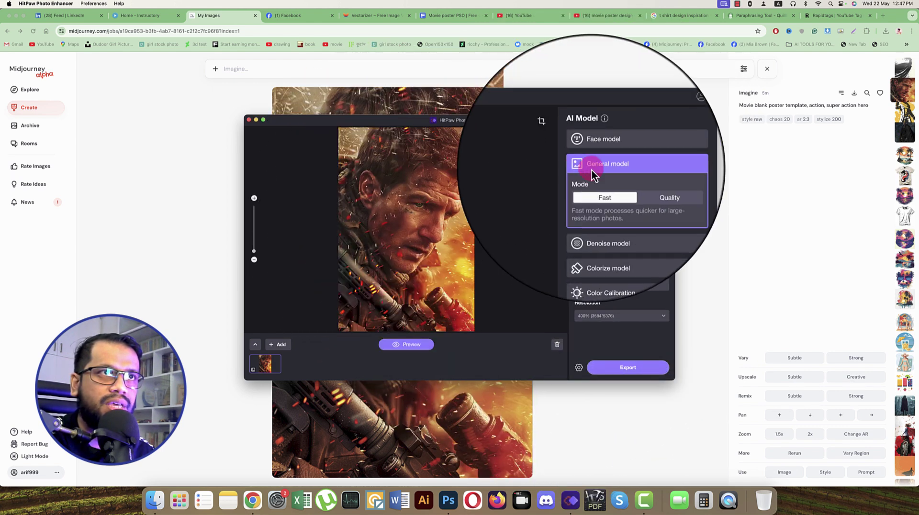
Set export to the original picture's folder as jpeg at 300 DPI.
left_click(578, 367)
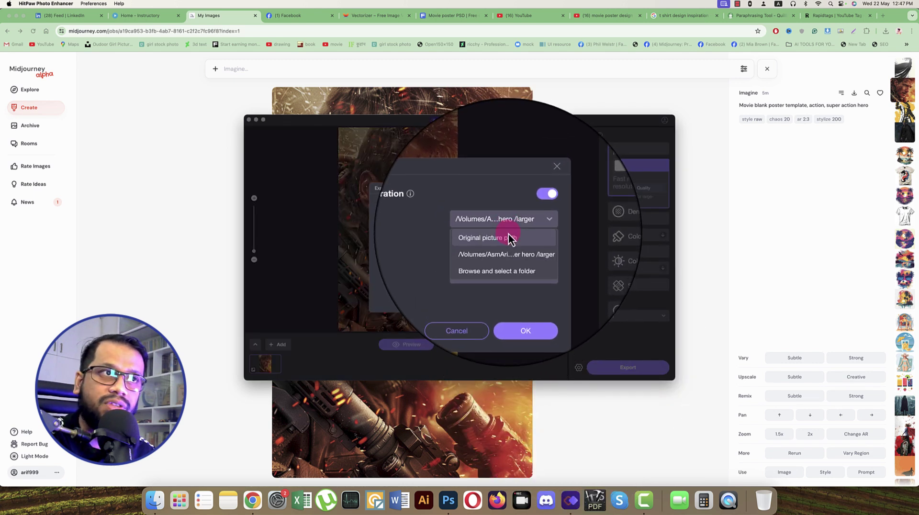
left_click(526, 238)
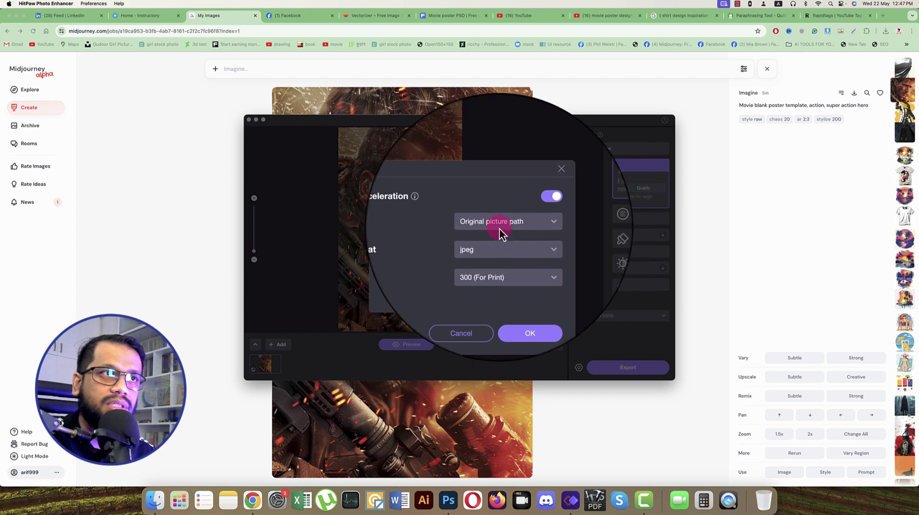
left_click(532, 242)
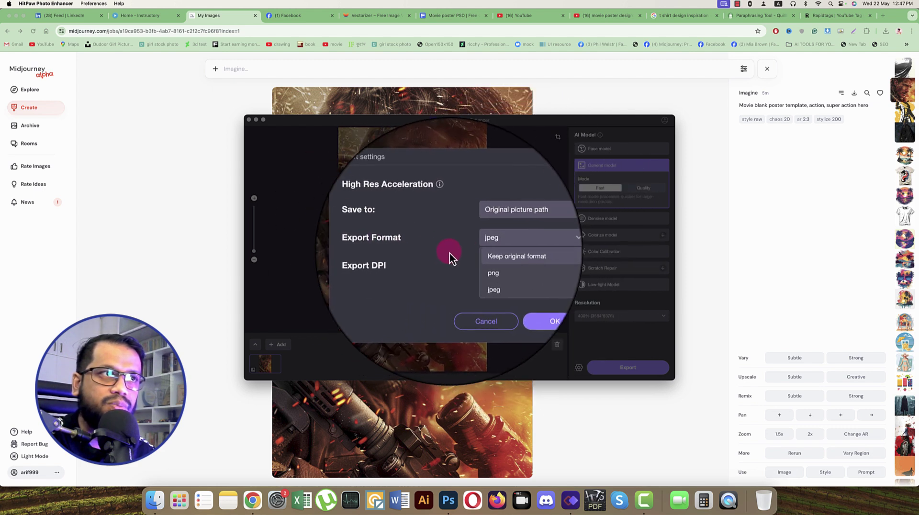
left_click(481, 280)
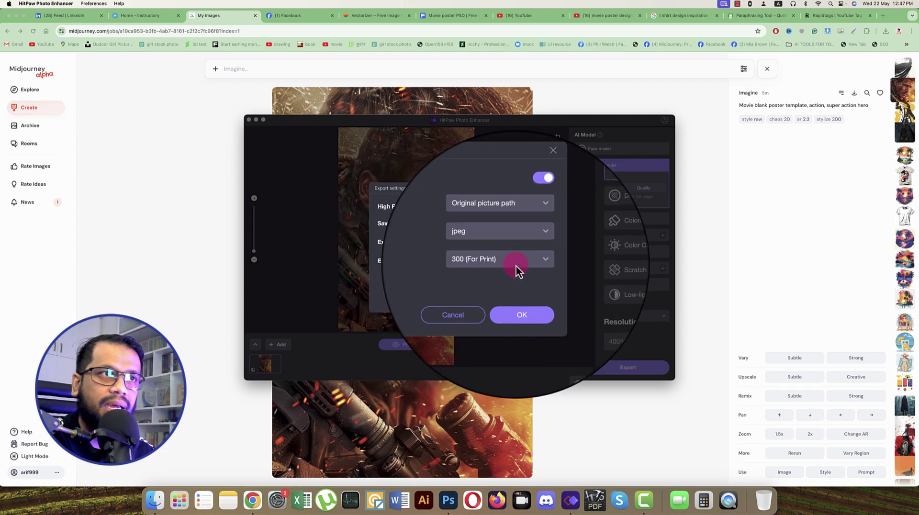
left_click(514, 268)
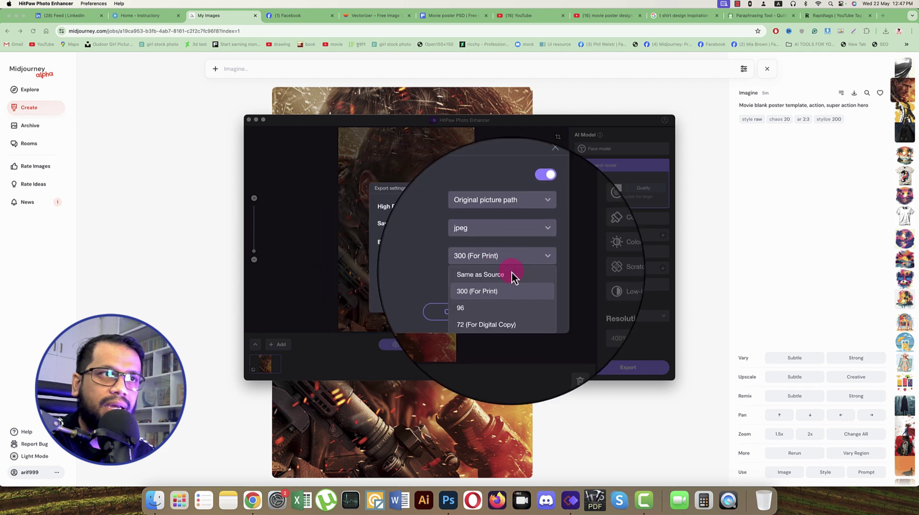
left_click(492, 287)
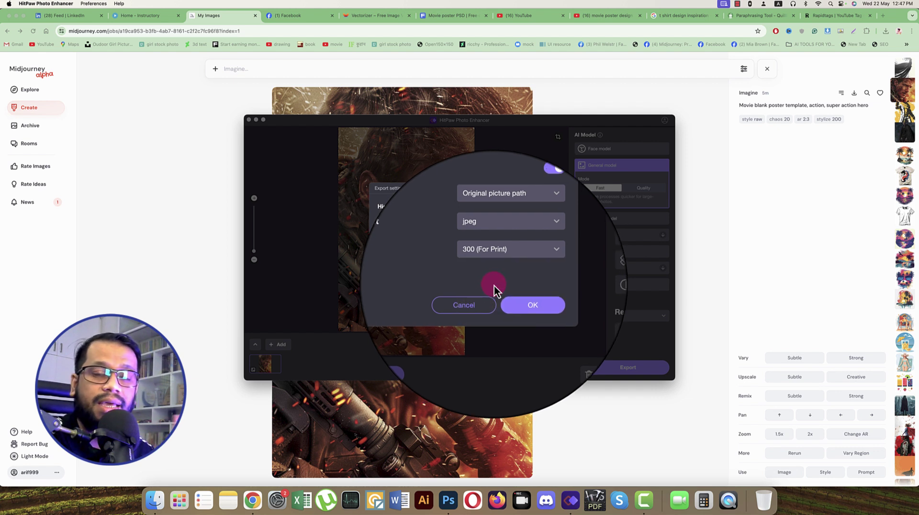
left_click(515, 300)
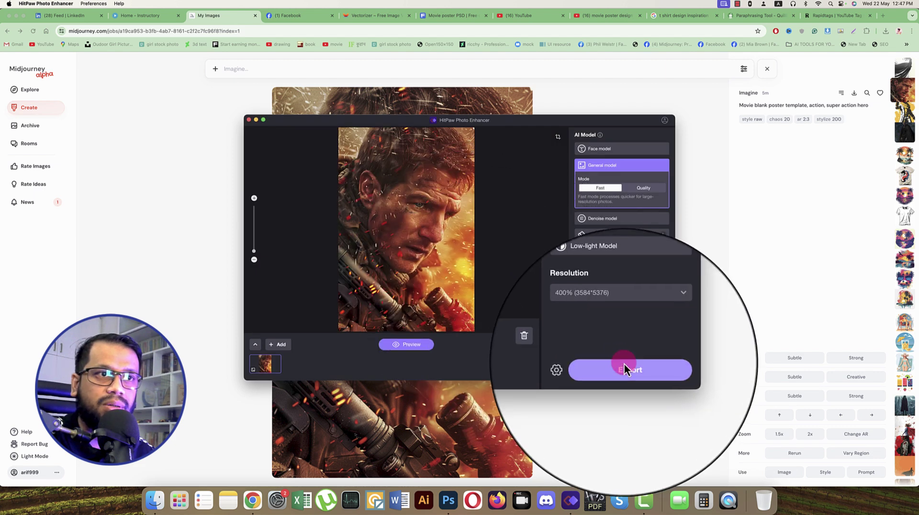
Export the enhanced poster and quit HitPaw Photo Enhancer.
left_click(632, 368)
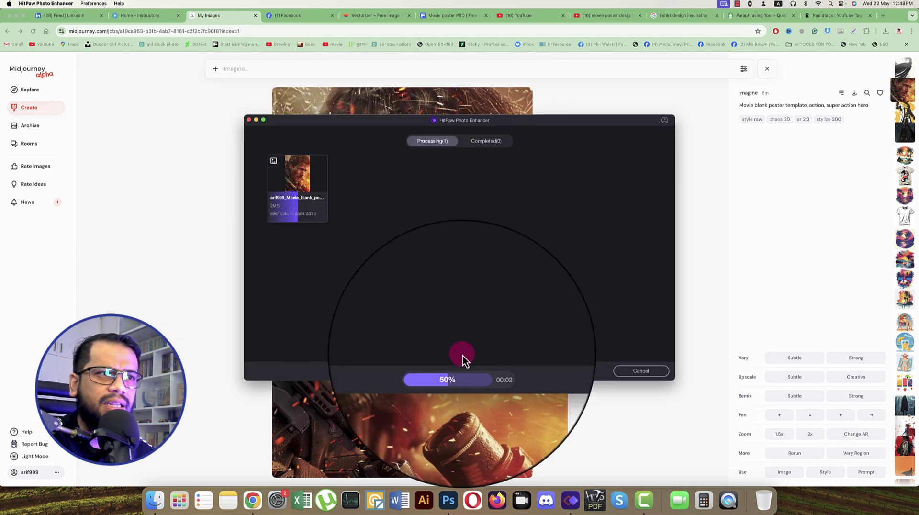
left_click(249, 121)
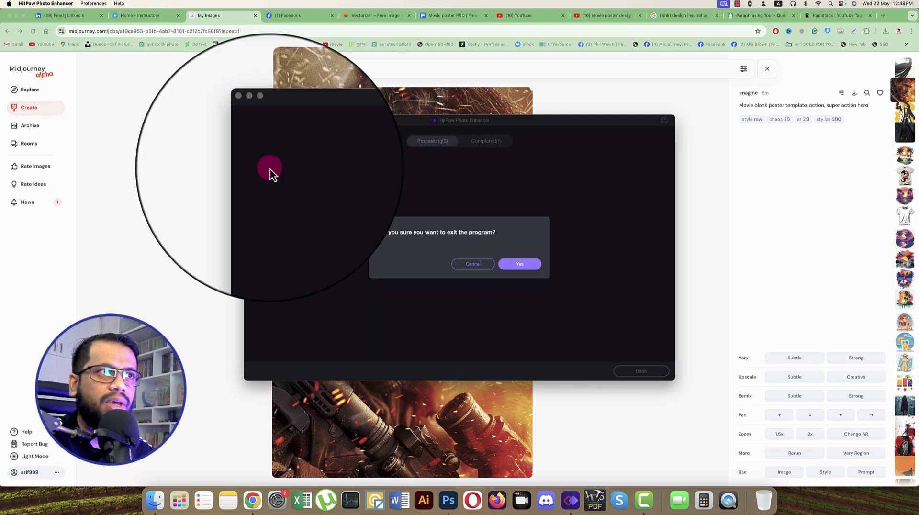
left_click(527, 264)
Open the upscaled movie poster JPEG from Downloads in Photoshop via File > Open.
left_click(449, 499)
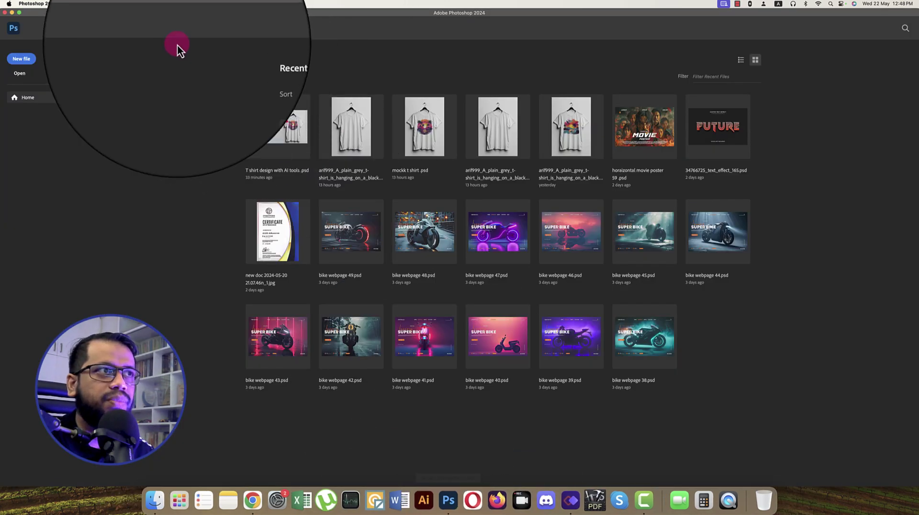
left_click(70, 9)
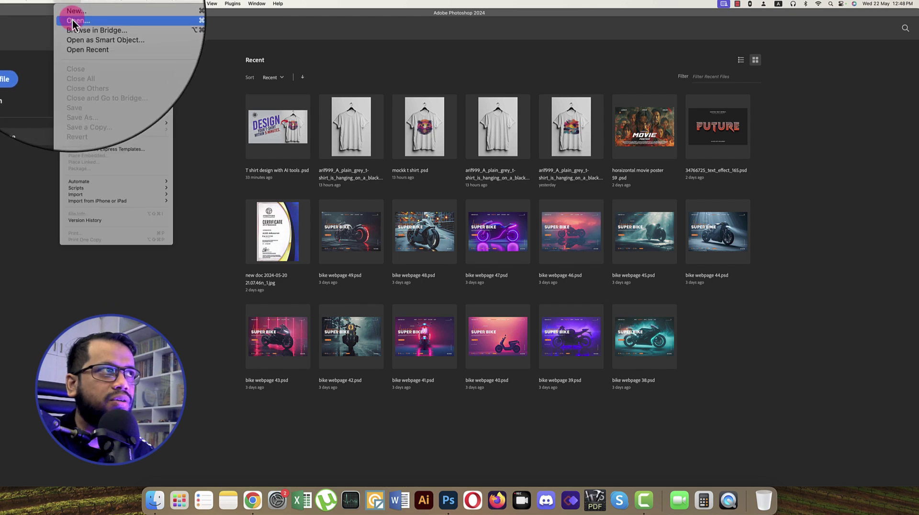
left_click(73, 20)
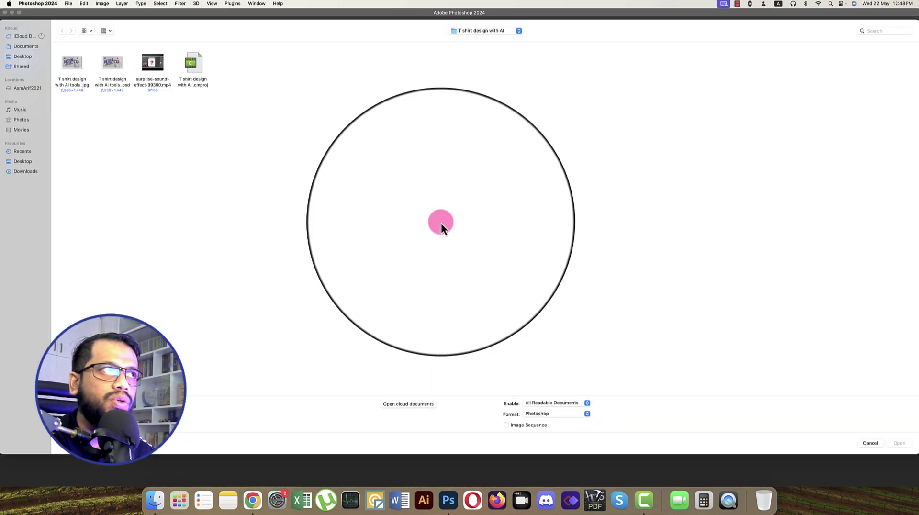
left_click(28, 172)
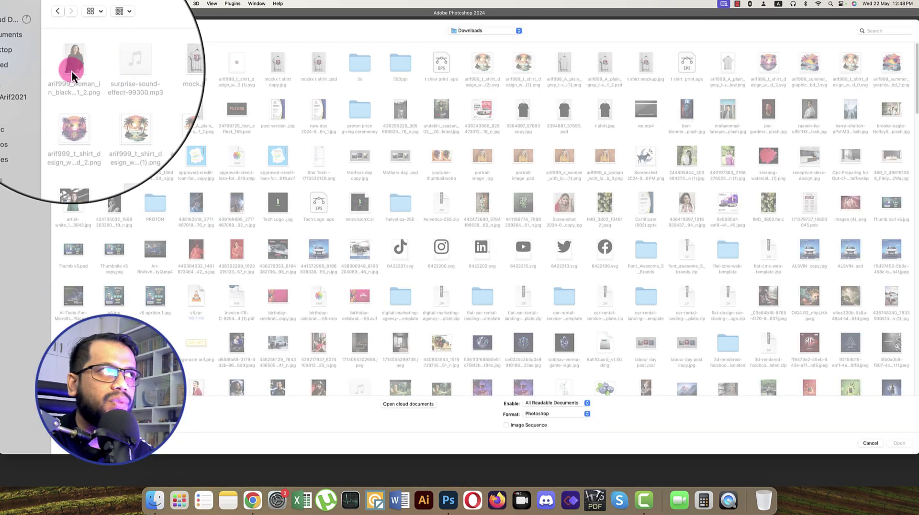
left_click(73, 72)
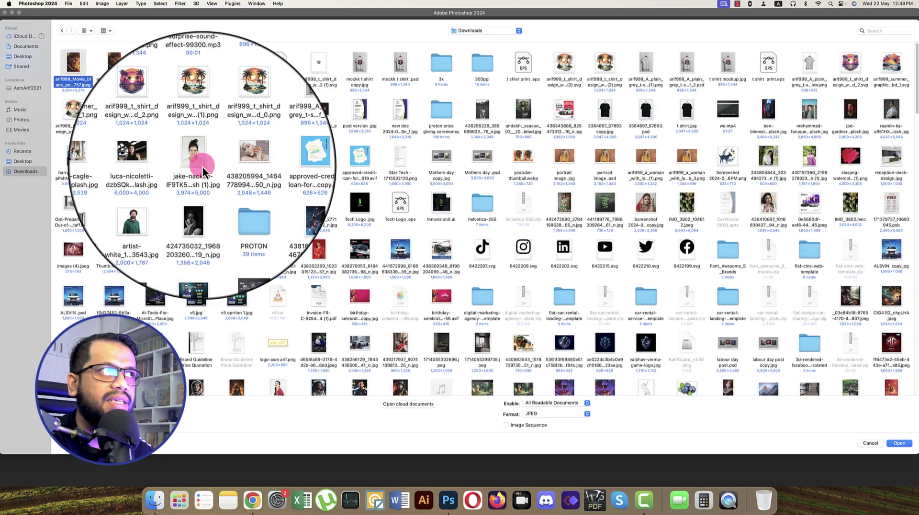
left_click(899, 443)
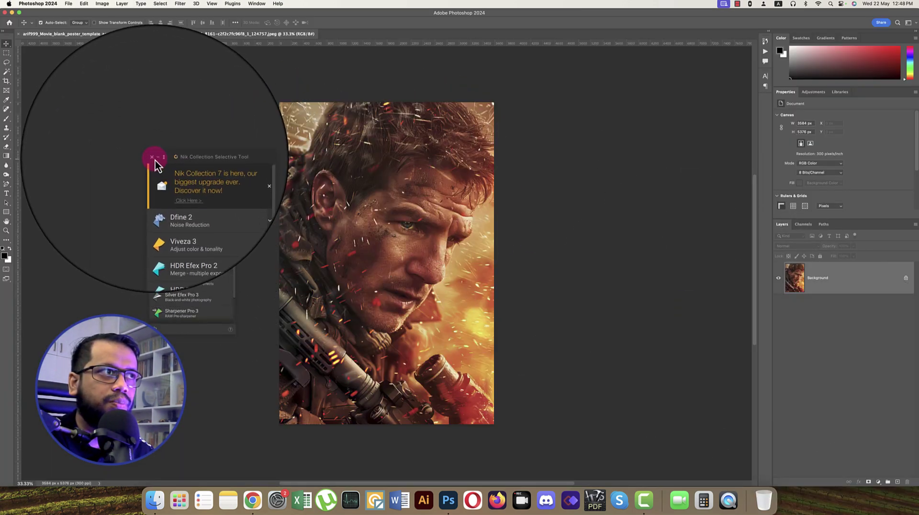
Close the Nik Collection panel, unlock Background, and convert it to a smart object named BG.
left_click(152, 159)
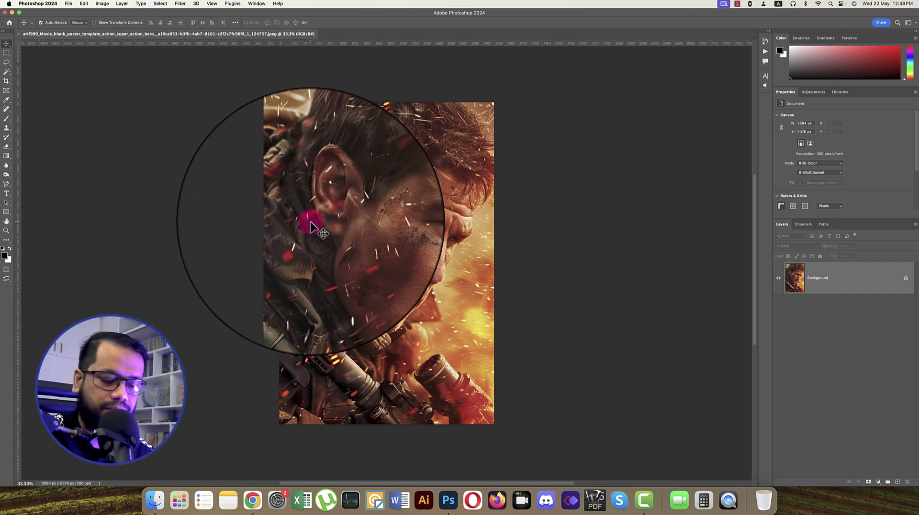
scroll(310, 224, "up", 3)
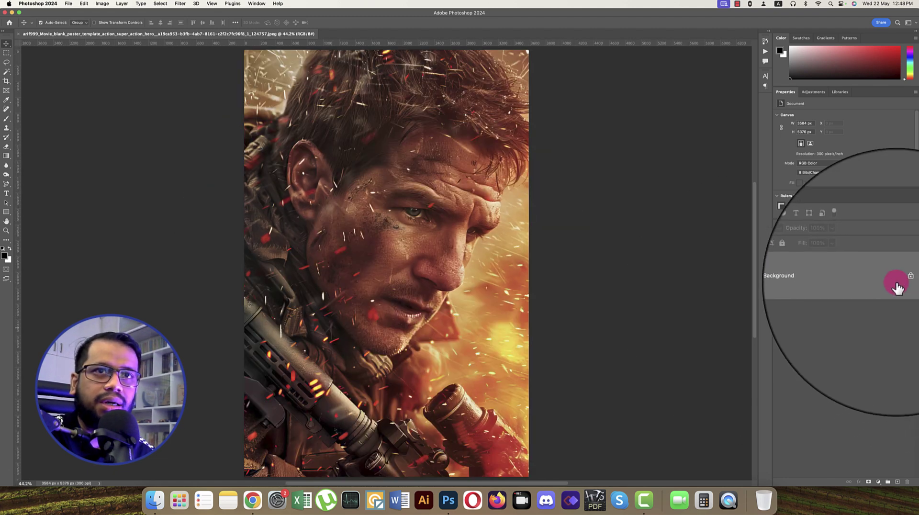
left_click(906, 281)
right_click(881, 273)
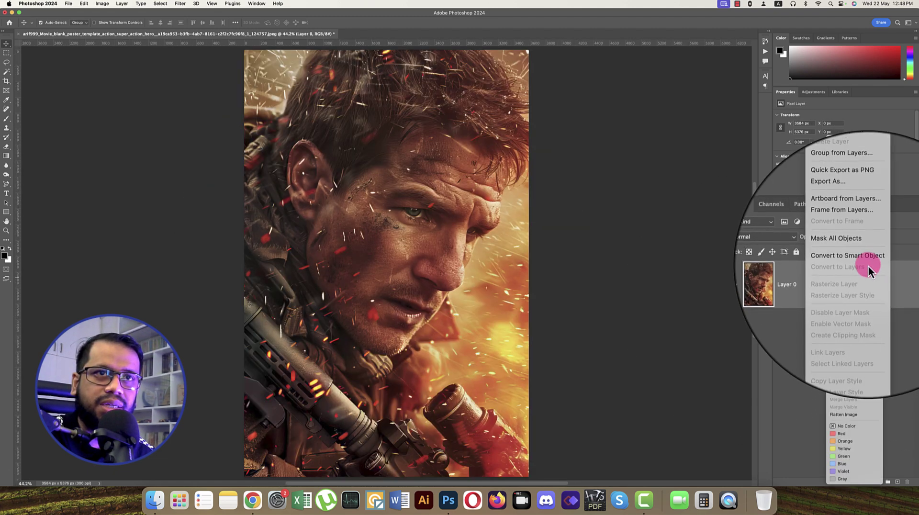
left_click(868, 267)
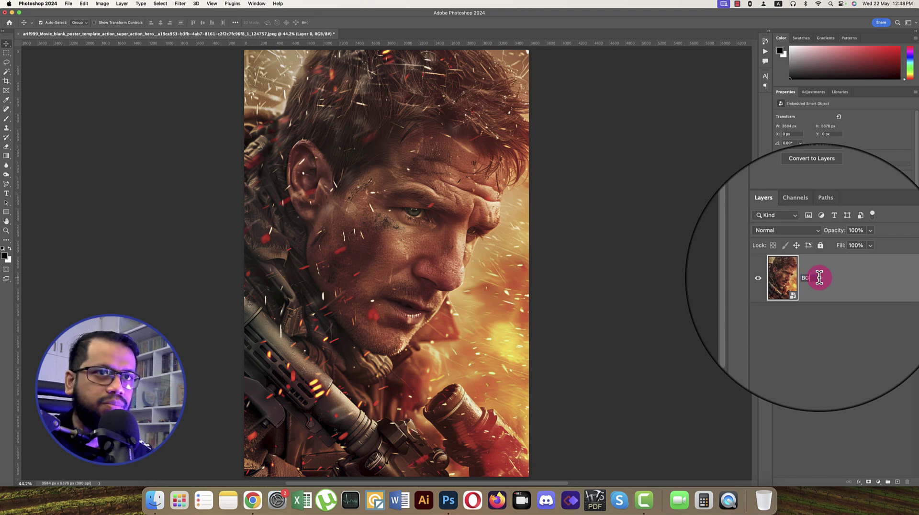
key("Return")
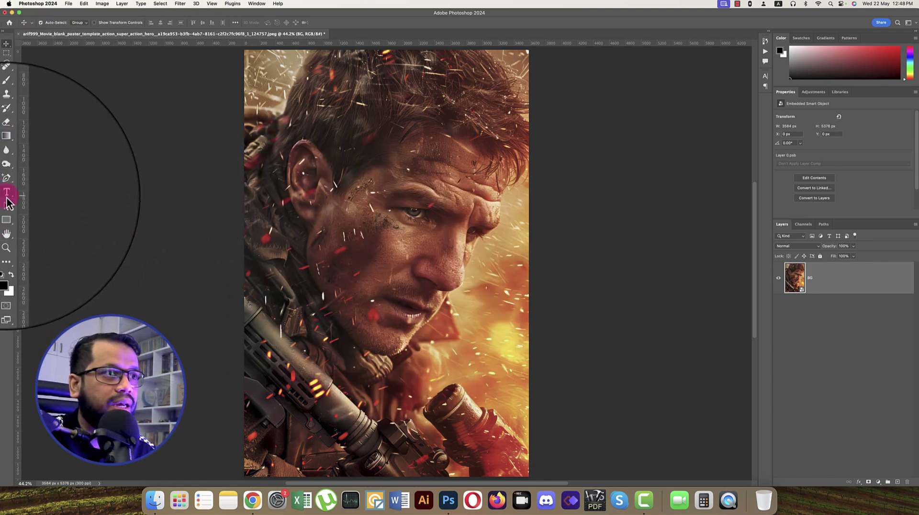
Place a new text box on the poster with white text colour.
left_click(7, 195)
left_click(336, 353)
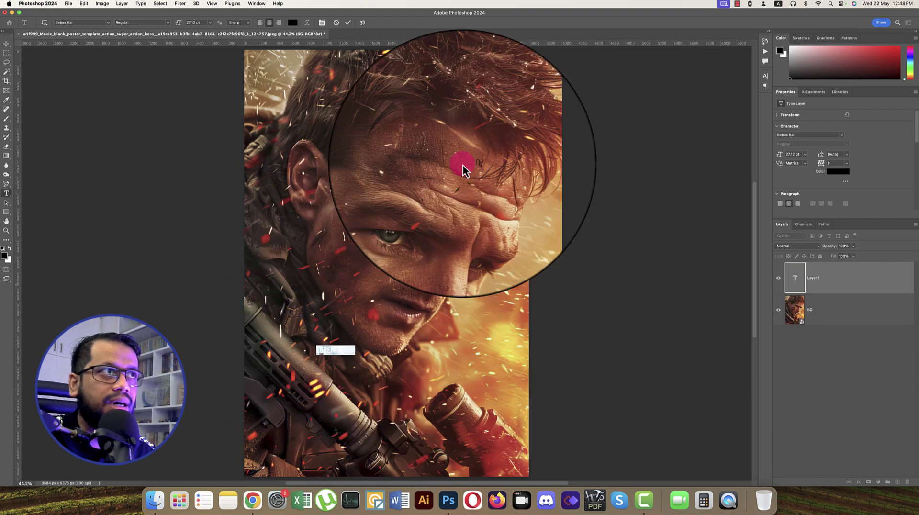
left_click(292, 23)
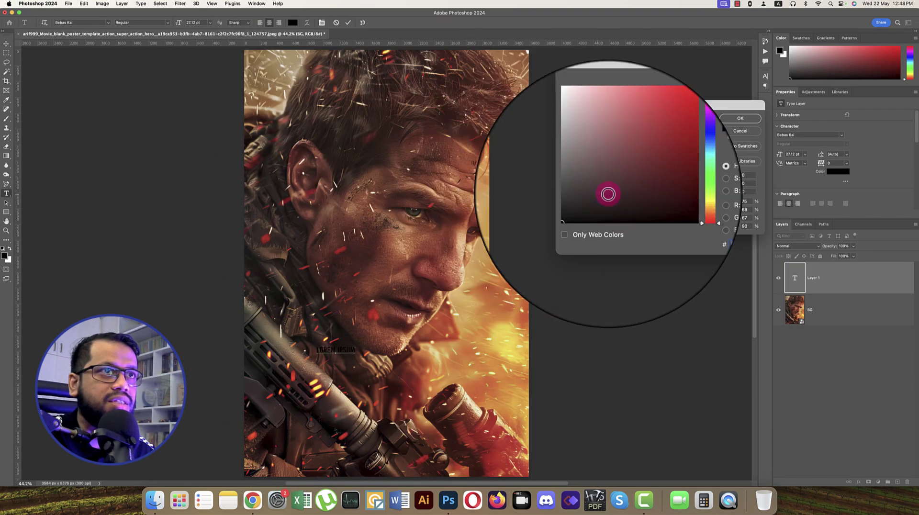
left_click_drag(608, 194, 565, 119)
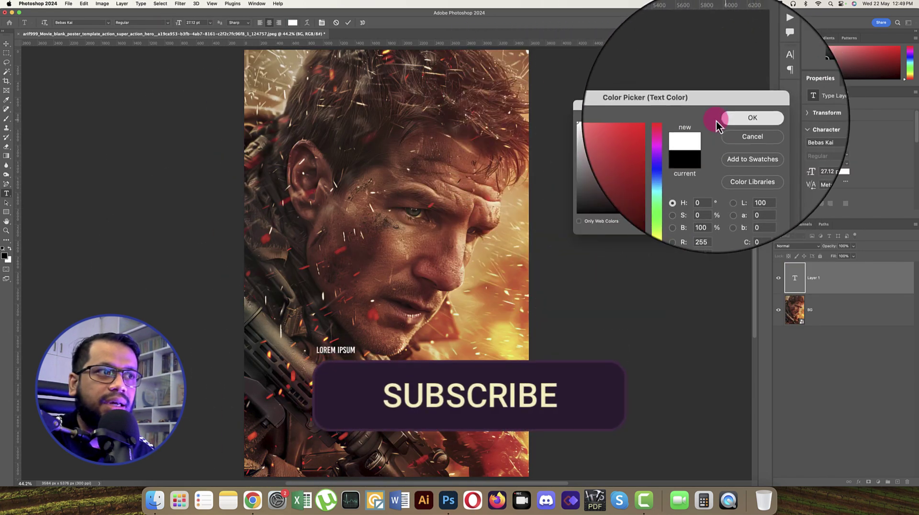
left_click(717, 125)
Set the text size to 100 pt in the Character panel.
left_click(765, 78)
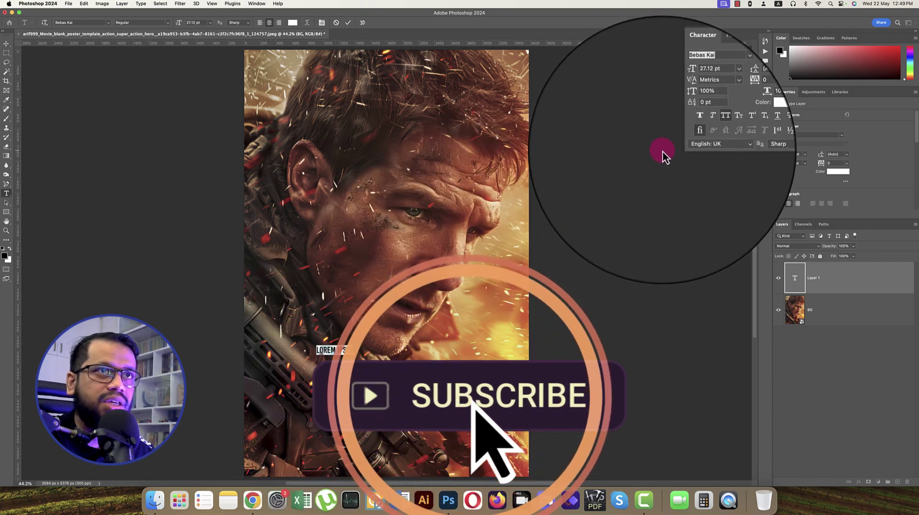
left_click(714, 102)
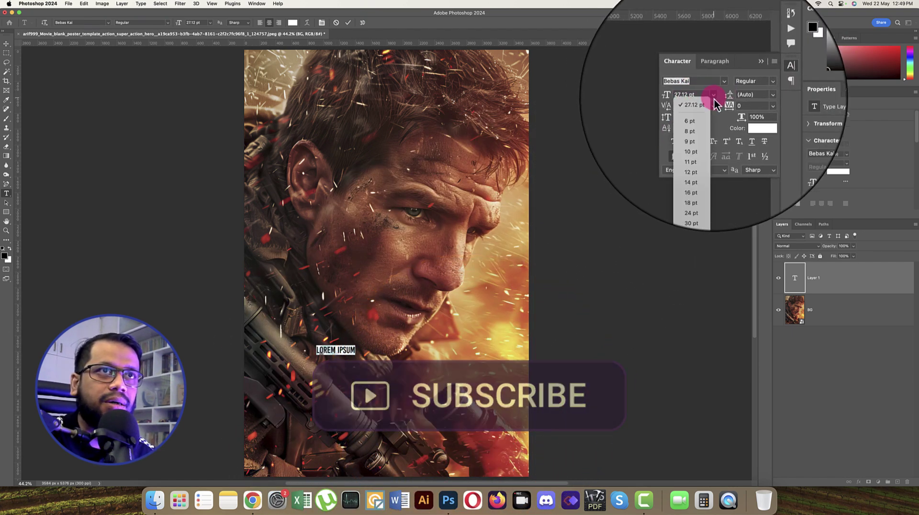
key("Escape")
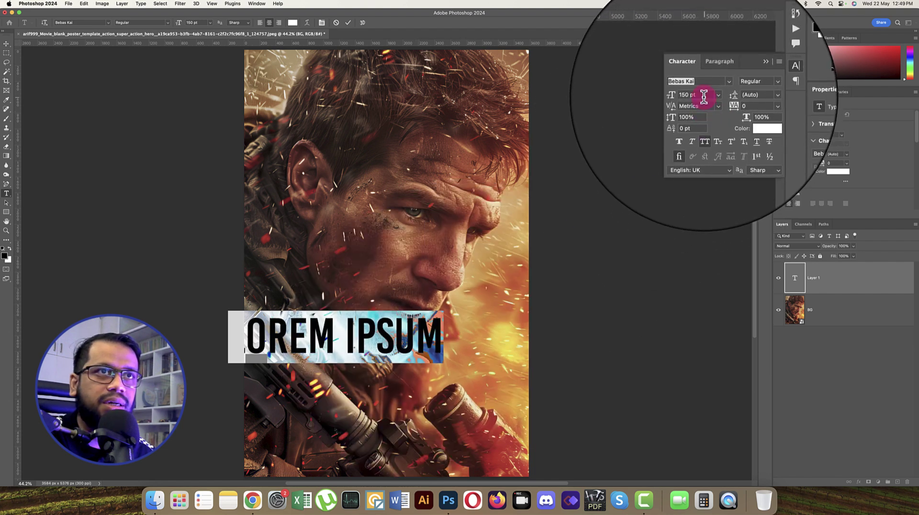
left_click(703, 96)
type("100")
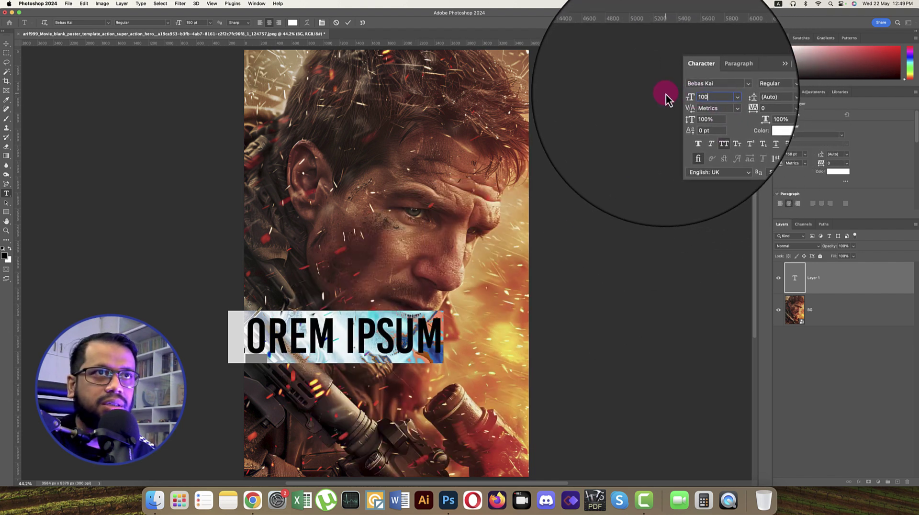
key("Return")
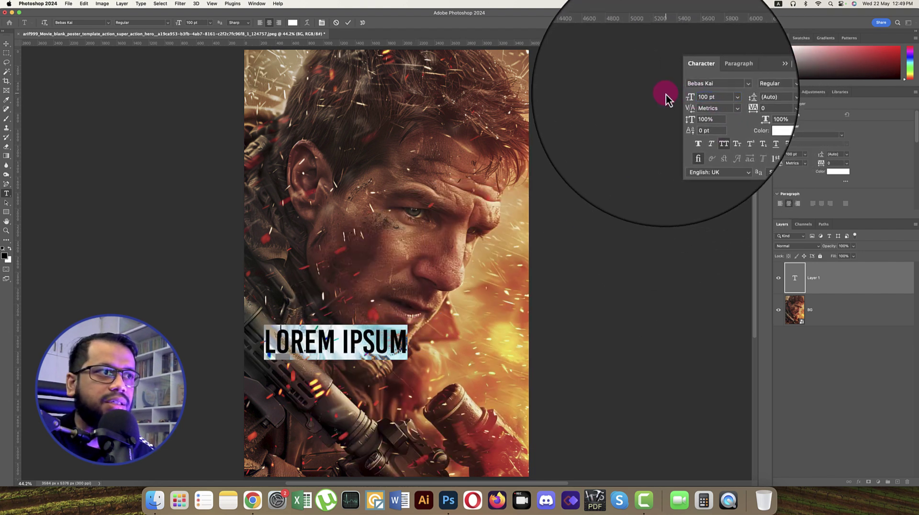
Edit the title text, deleting POSTER so it reads only MOVIE.
left_click(359, 333)
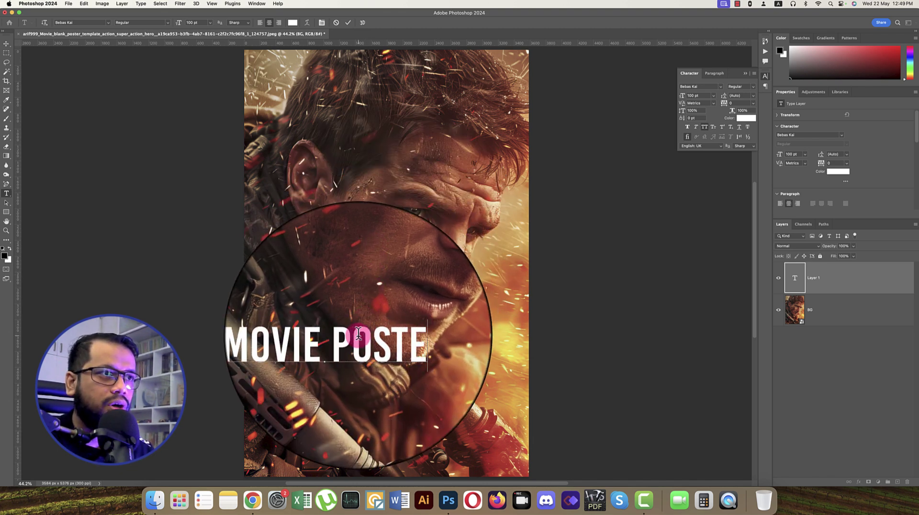
type("R")
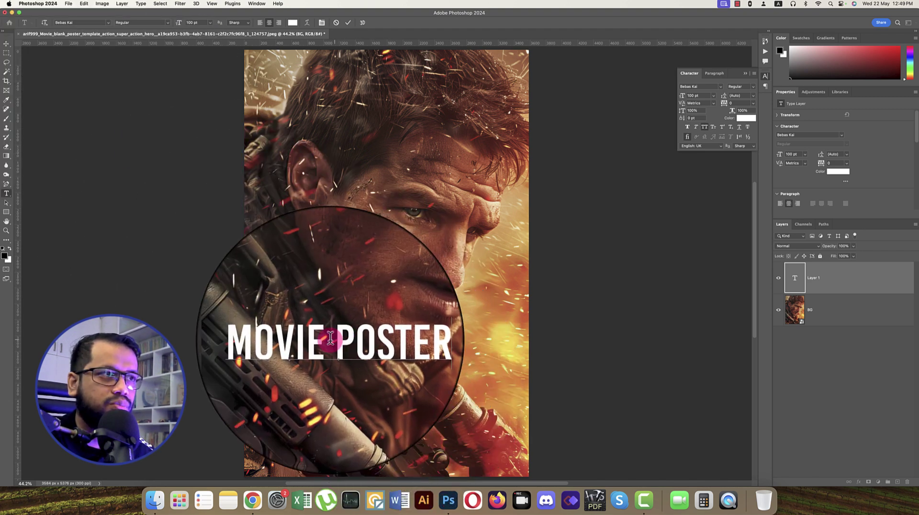
left_click_drag(331, 338, 469, 338)
key("BackSpace")
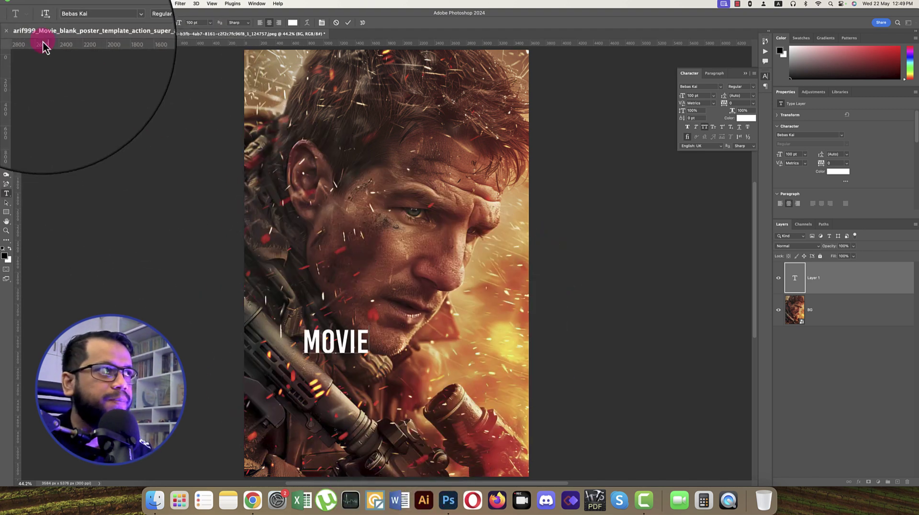
Enlarge MOVIE with Free Transform and centre it horizontally on the canvas.
key("super+t")
left_click_drag(421, 322, 429, 356)
key("Escape")
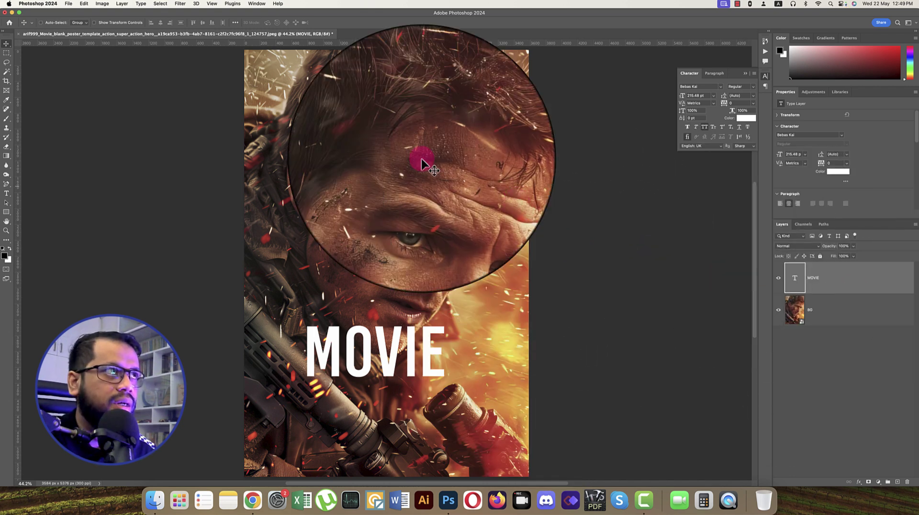
key("super+a")
left_click(170, 24)
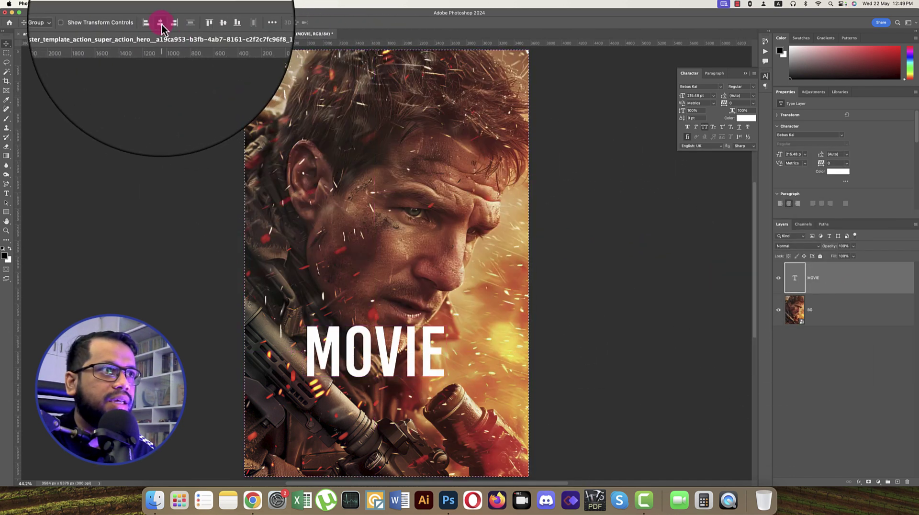
key("super+d")
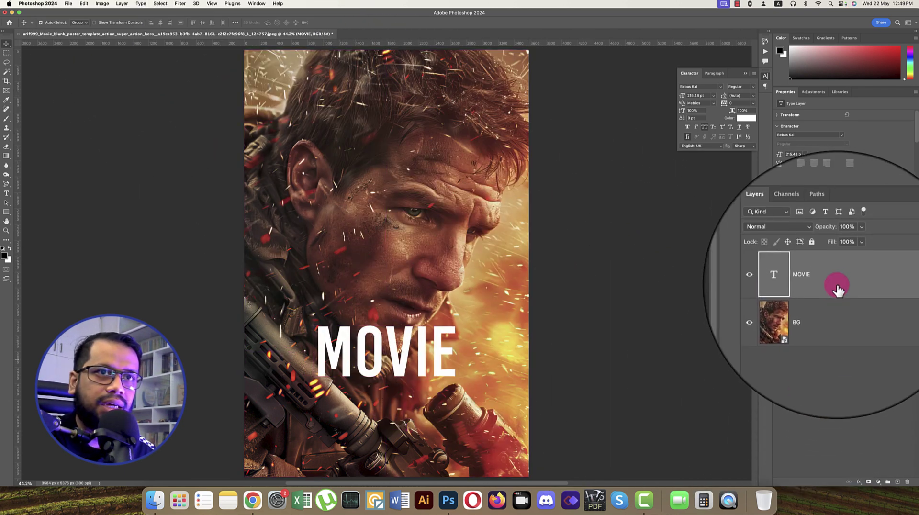
Add a drop shadow to the MOVIE layer through its Blending Options.
right_click(834, 280)
left_click(853, 111)
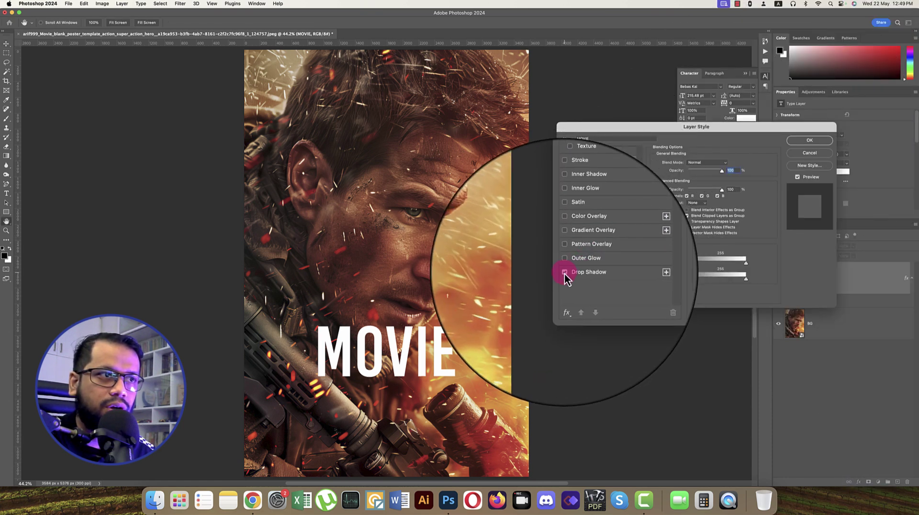
left_click(565, 272)
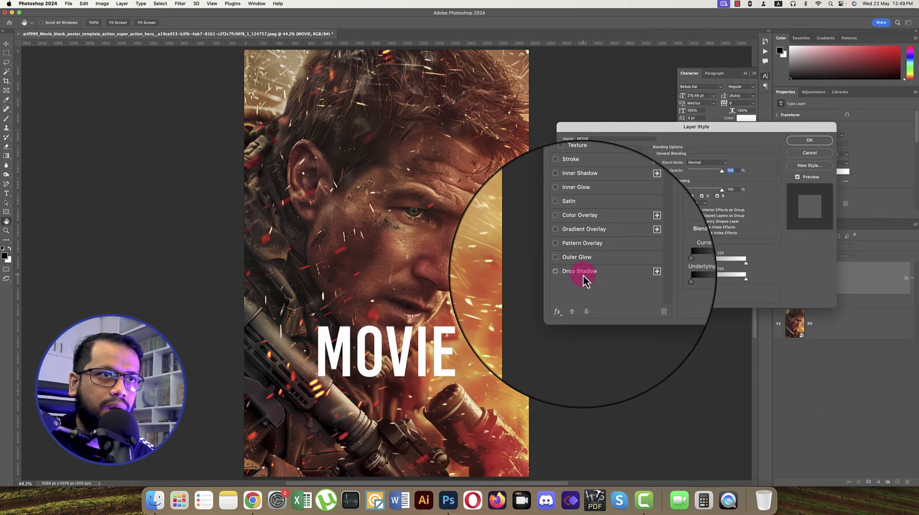
left_click(583, 278)
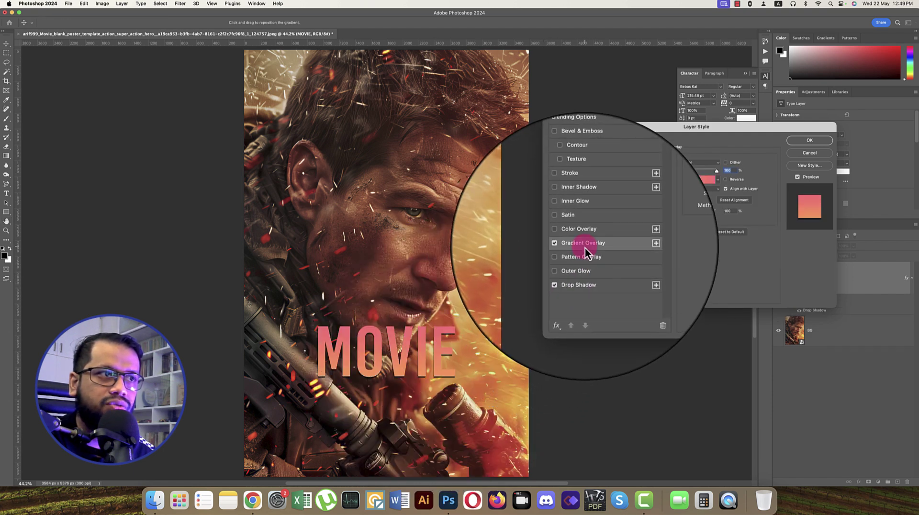
Apply a silver gray gradient overlay from the Grays presets to MOVIE and confirm.
left_click(689, 183)
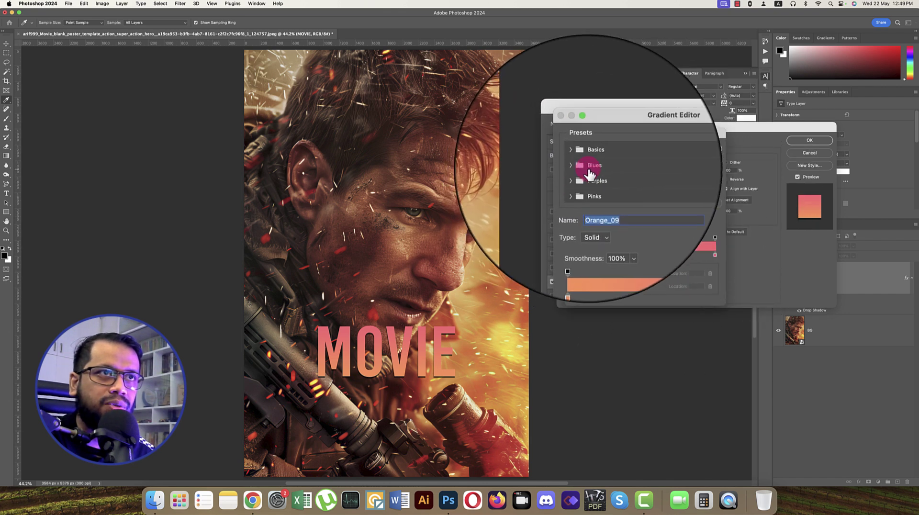
scroll(593, 174, "down", 1)
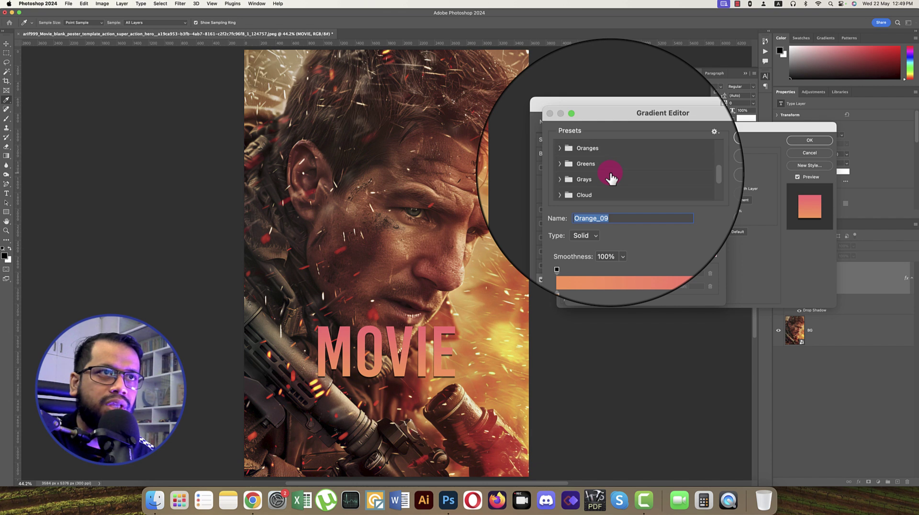
left_click(584, 182)
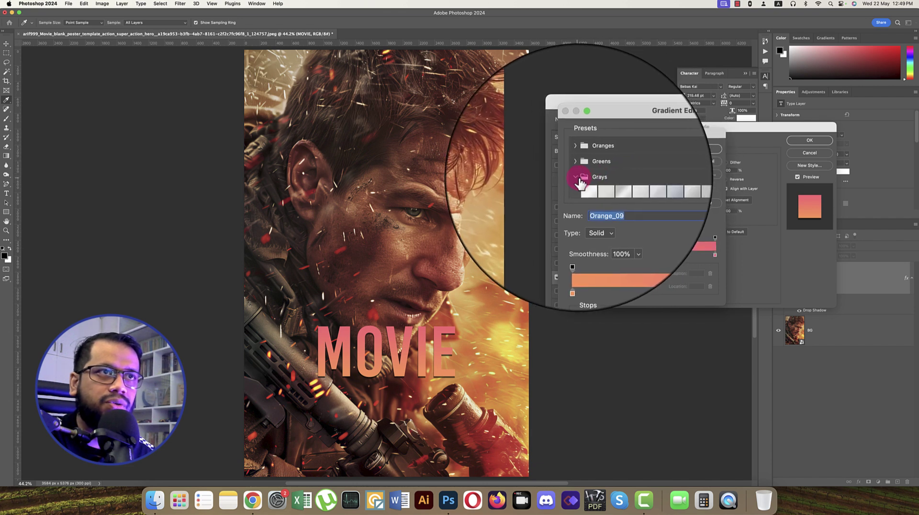
left_click(654, 178)
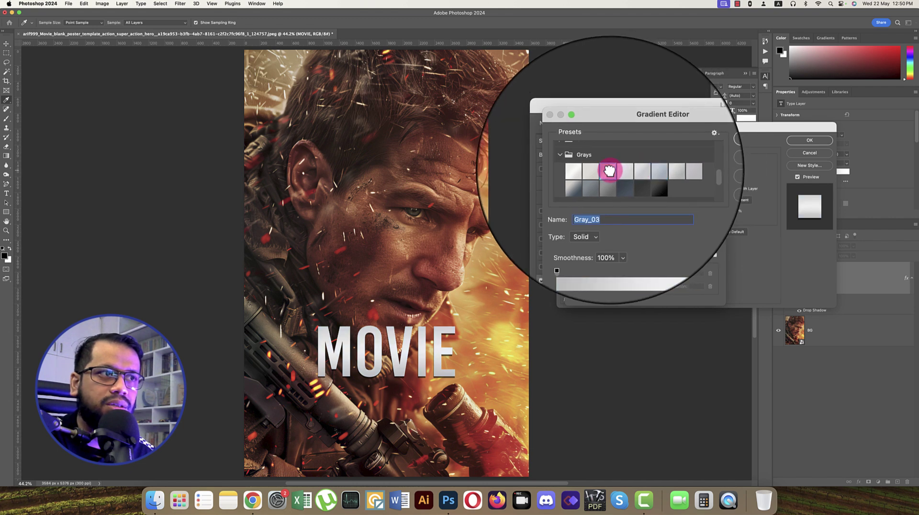
left_click(702, 152)
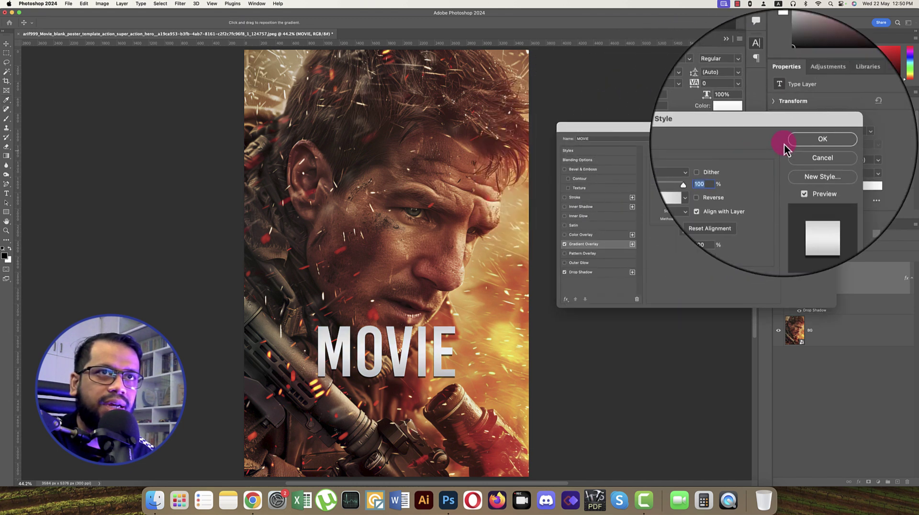
left_click(785, 144)
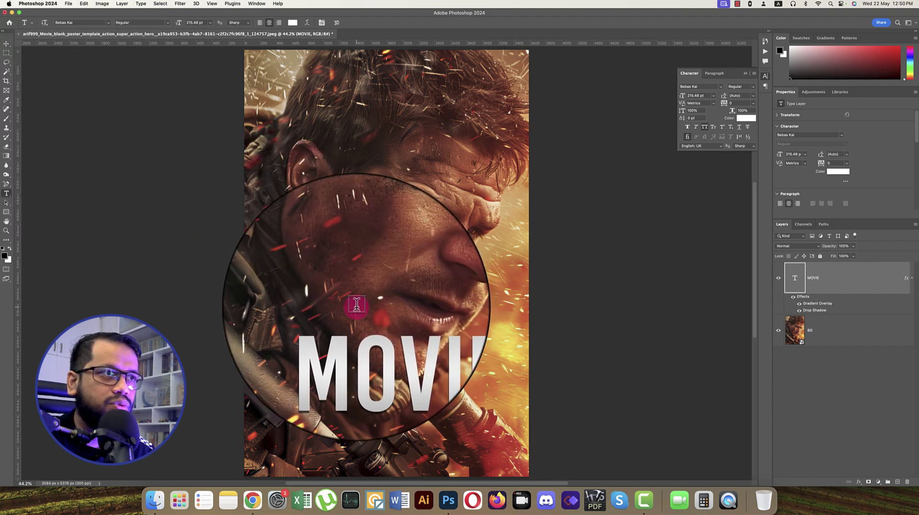
Add a new 'COMING SOON' text line sized at 48 pt.
left_click(380, 305)
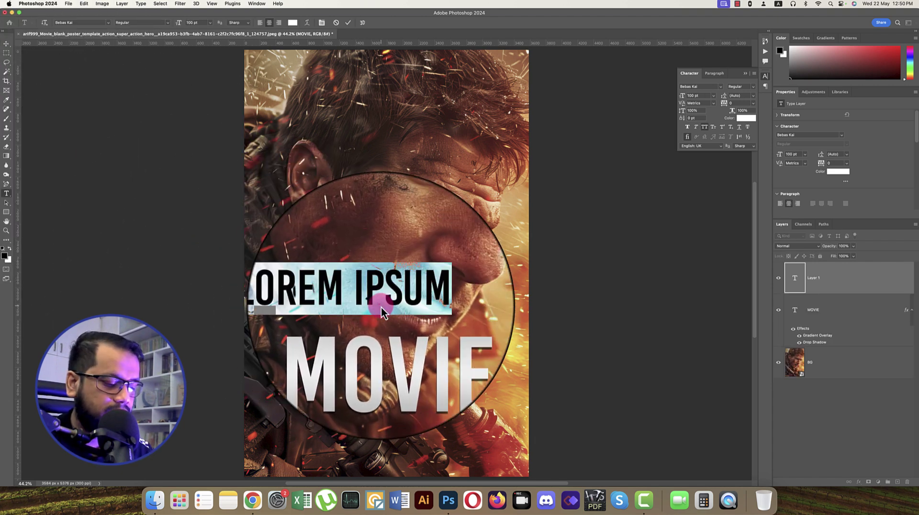
type("COMI")
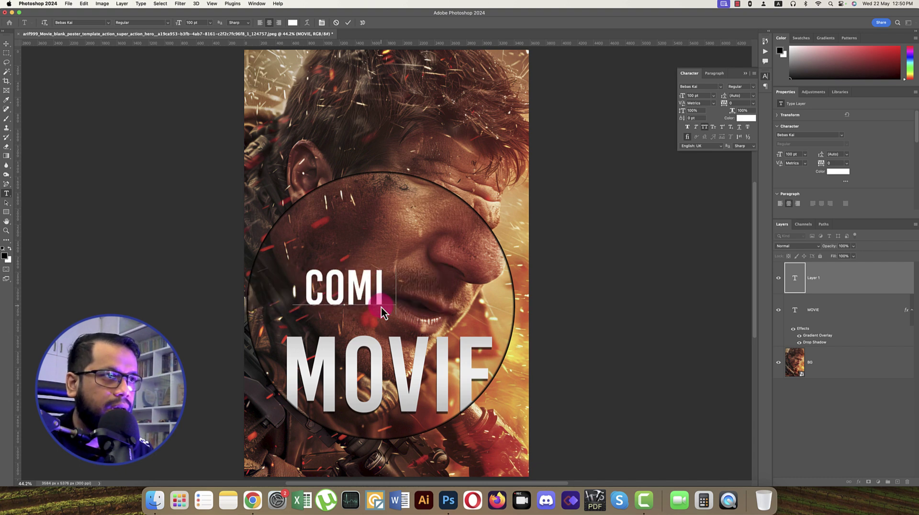
type("NG SOON")
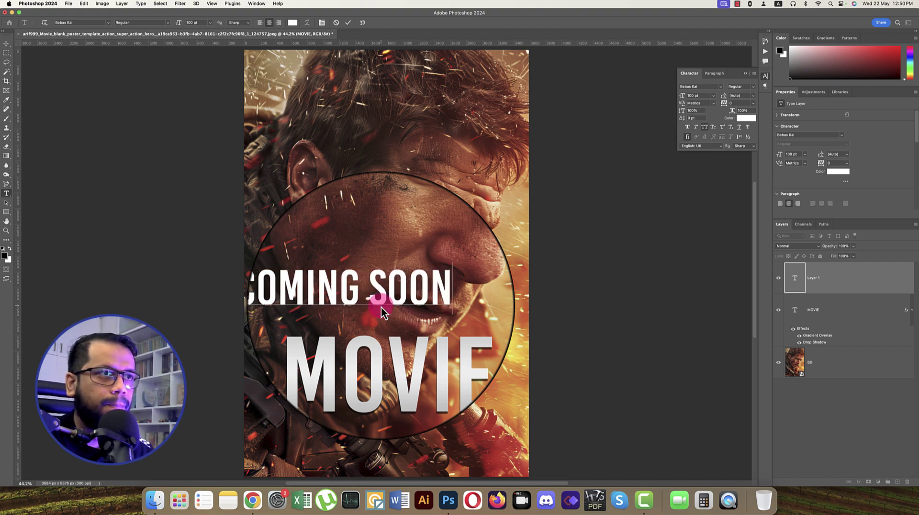
left_click(7, 43)
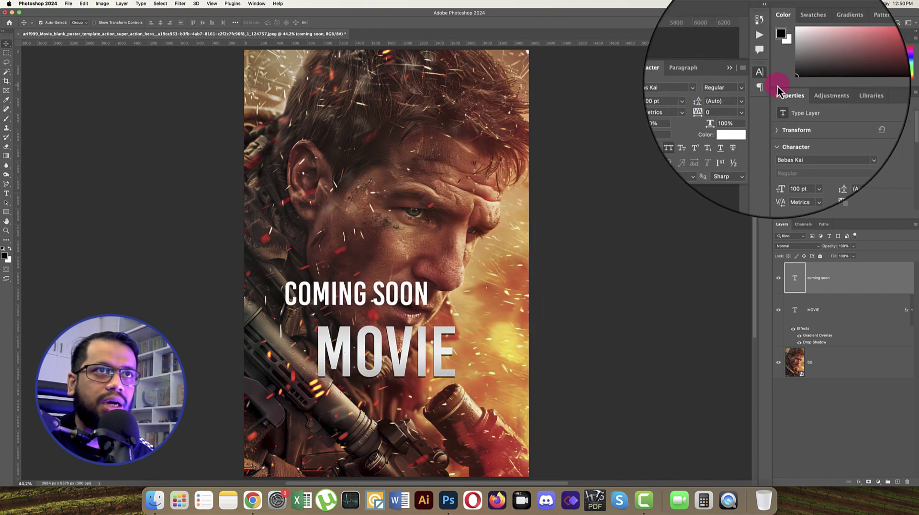
left_click(713, 94)
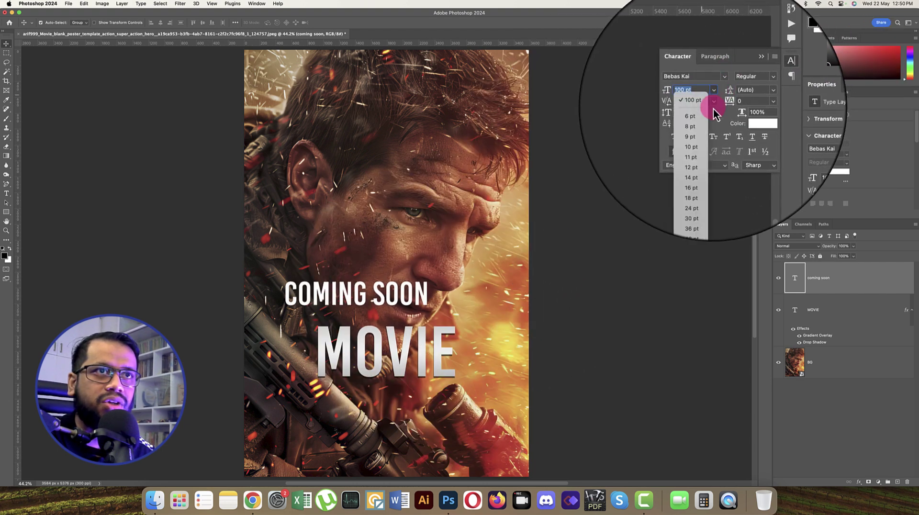
left_click(699, 175)
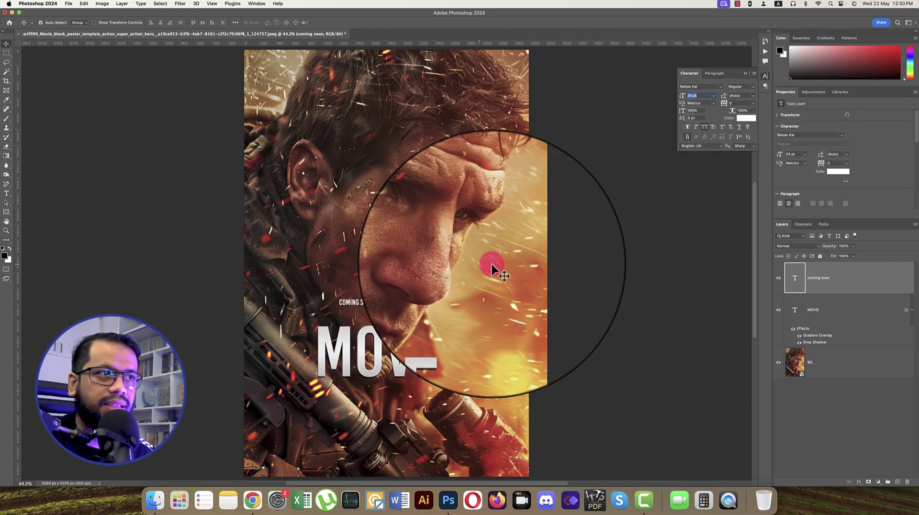
left_click(714, 97)
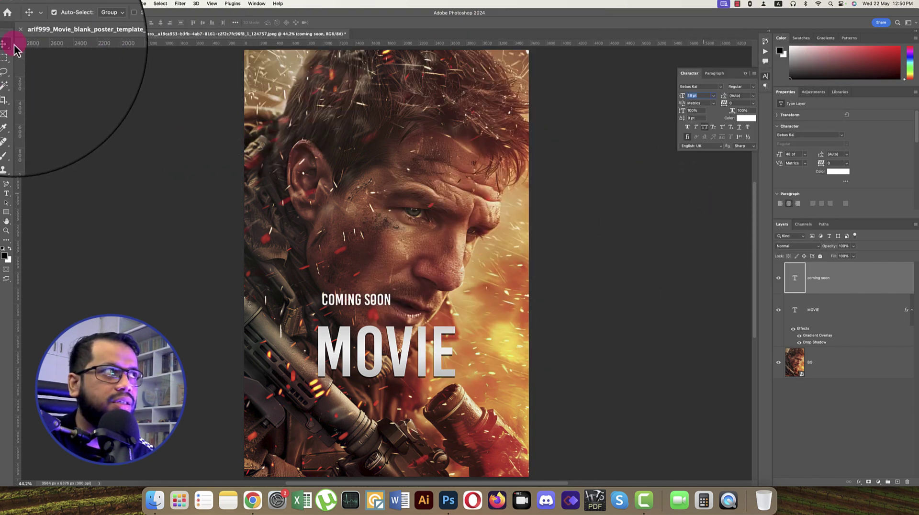
Place COMING SOON just above MOVIE, centred horizontally on the canvas.
left_click_drag(388, 304, 412, 311)
key("super+a")
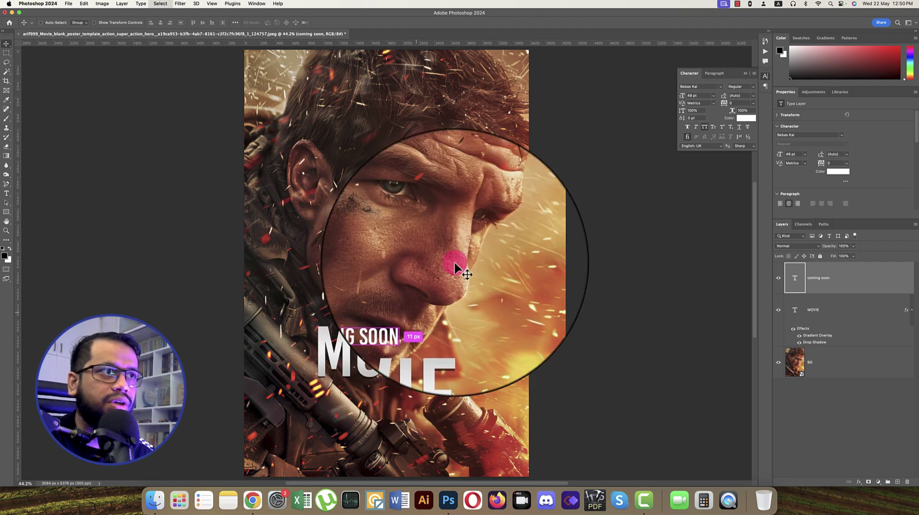
left_click(160, 22)
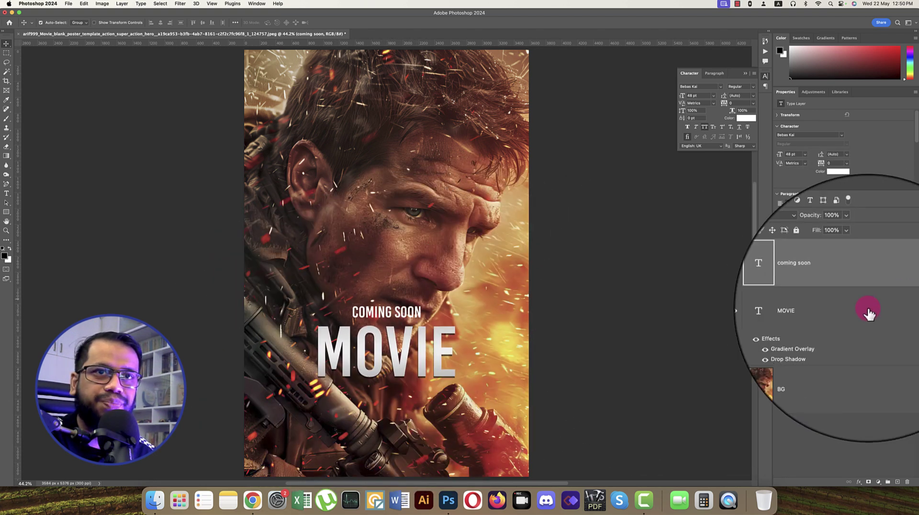
Copy the MOVIE layer style and paste it onto the coming soon layer.
left_click(859, 311)
right_click(859, 310)
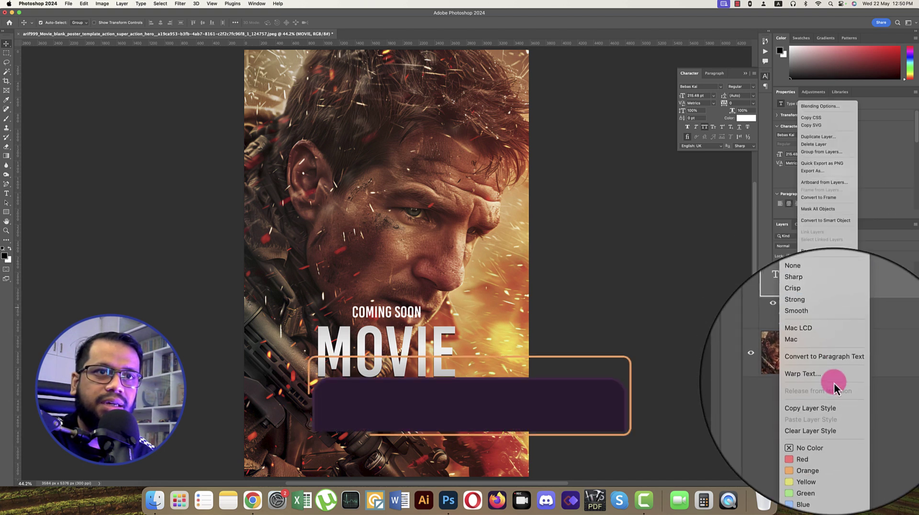
left_click(834, 398)
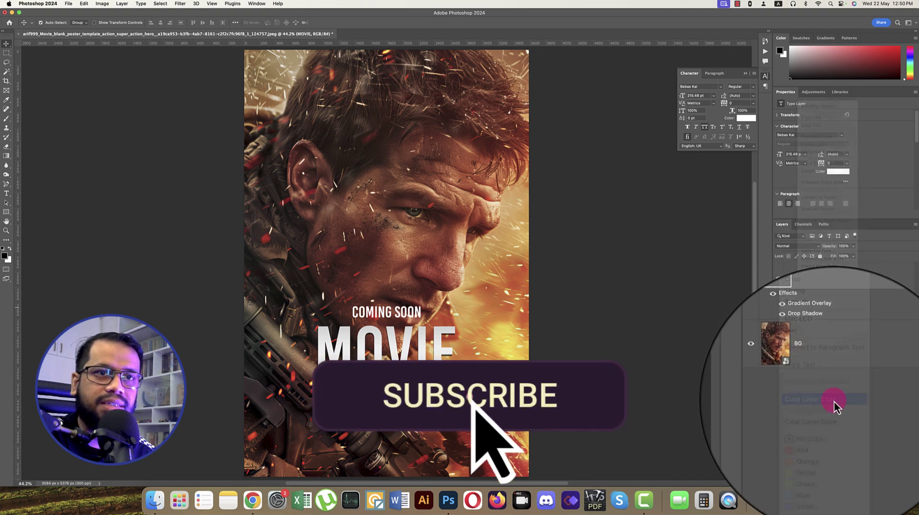
left_click(841, 283)
right_click(841, 283)
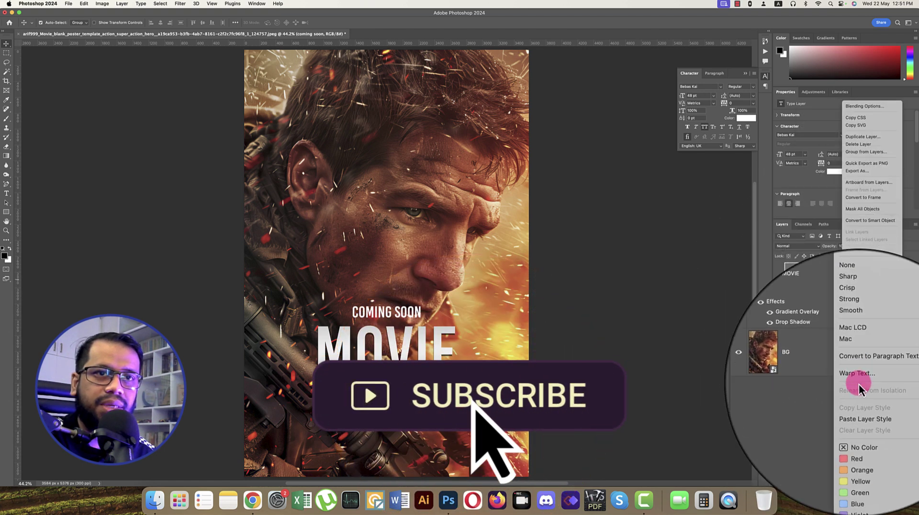
left_click(864, 412)
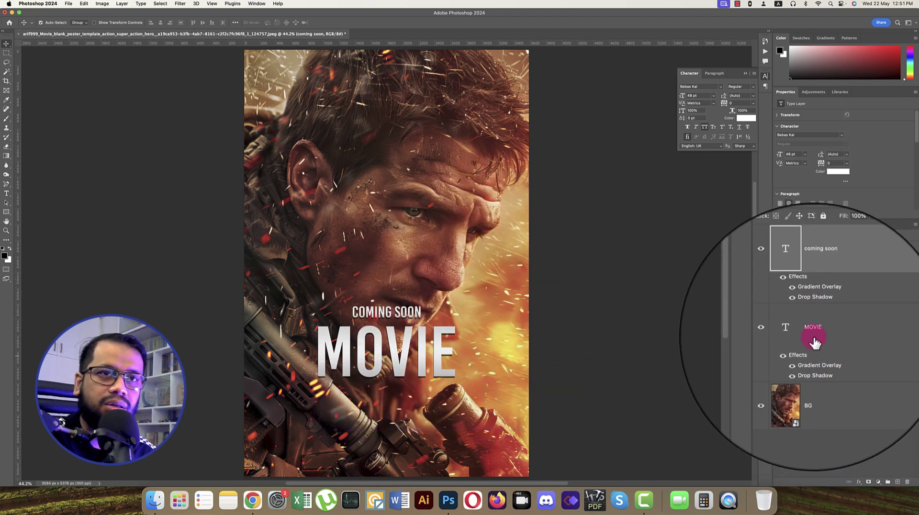
Move COMING SOON so it sits just above the MOVIE title.
left_click(822, 335)
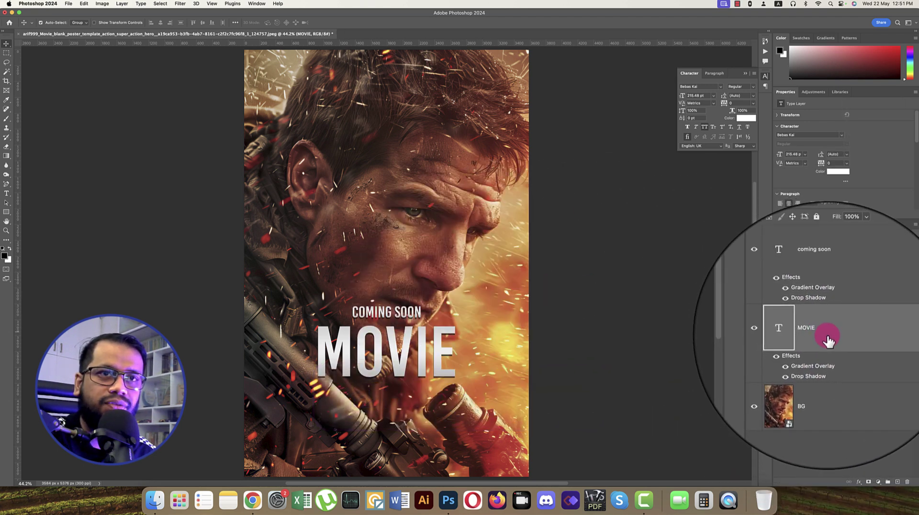
left_click(819, 280)
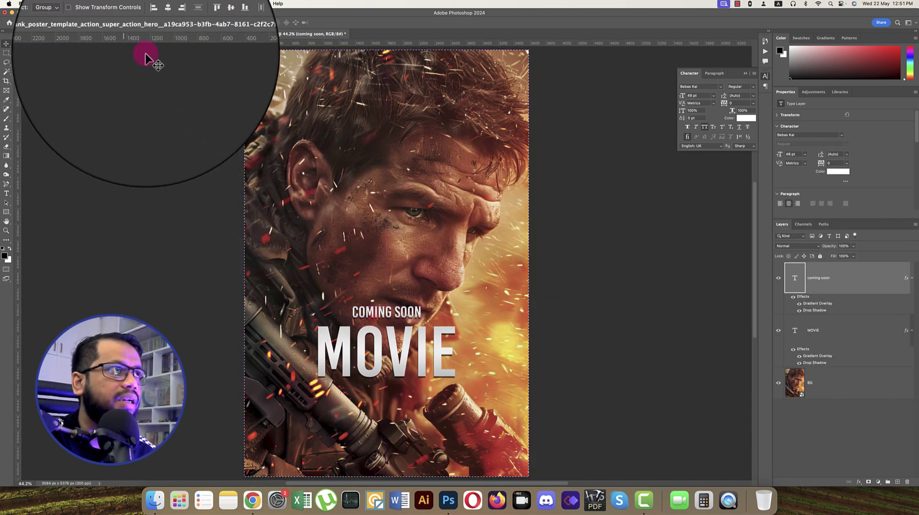
left_click_drag(437, 236, 382, 306)
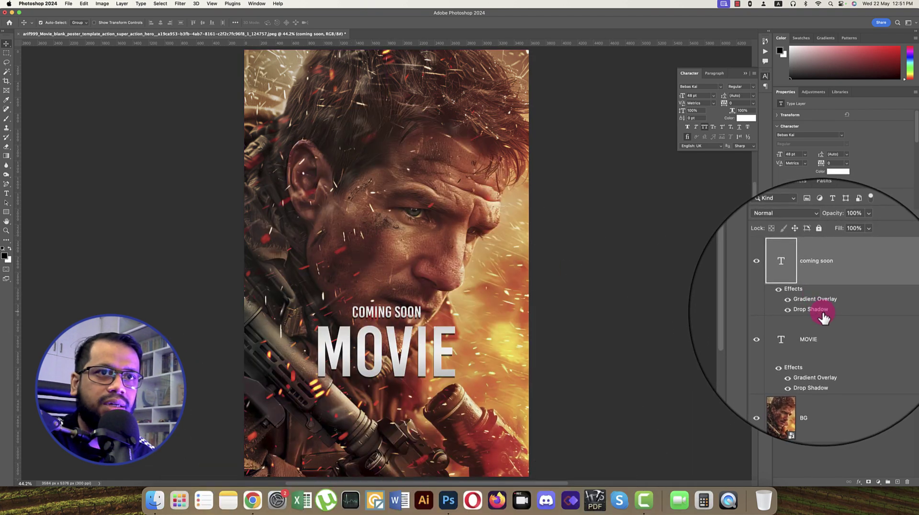
Select both title layers and transform them lower on the poster.
left_click(826, 335)
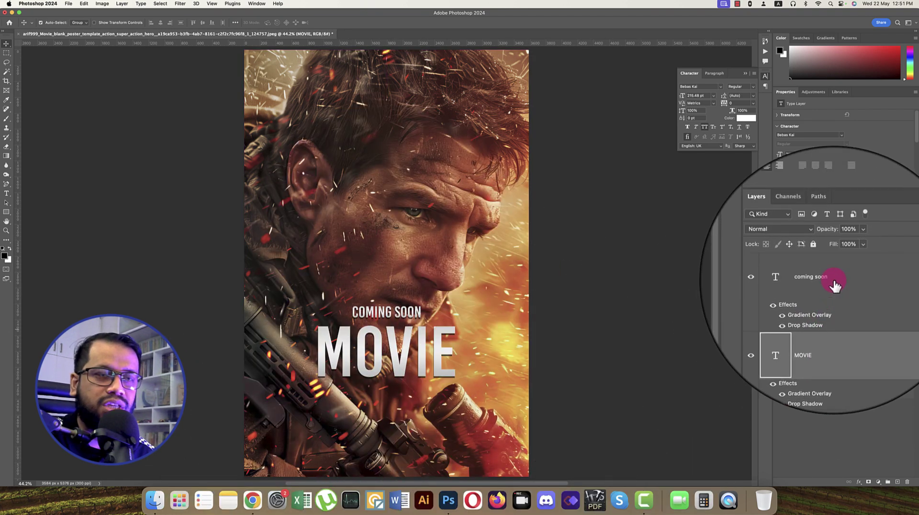
left_click(834, 284, "shift")
key("super+t")
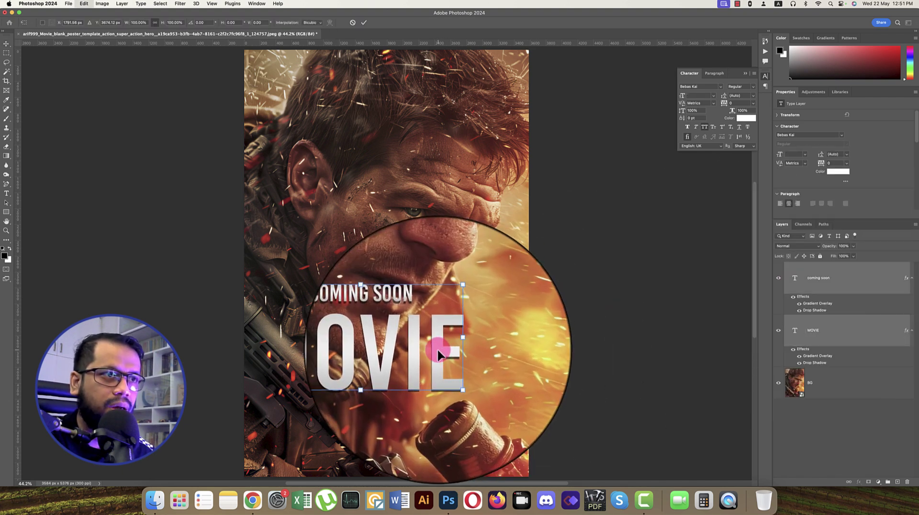
left_click_drag(440, 347, 436, 365)
left_click(834, 336)
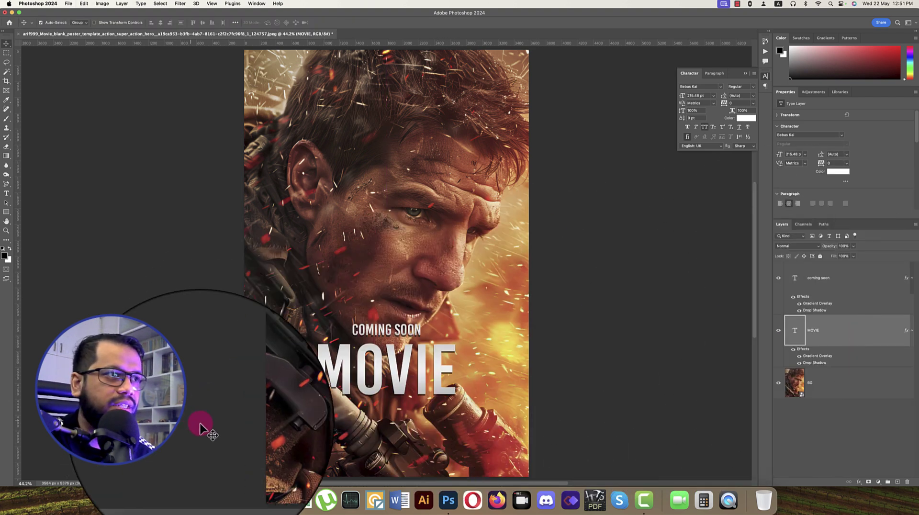
Create a paragraph text box below MOVIE with 24 pt credits text.
left_click(6, 194)
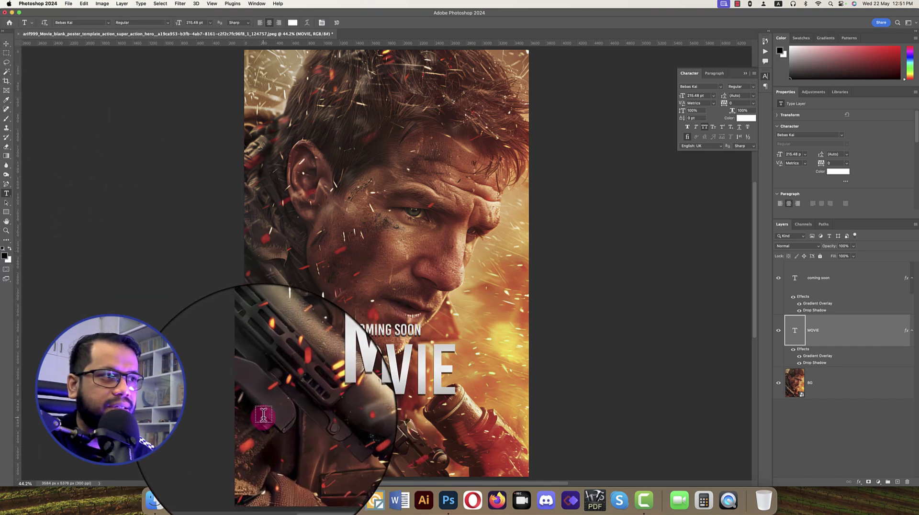
left_click_drag(263, 417, 514, 459)
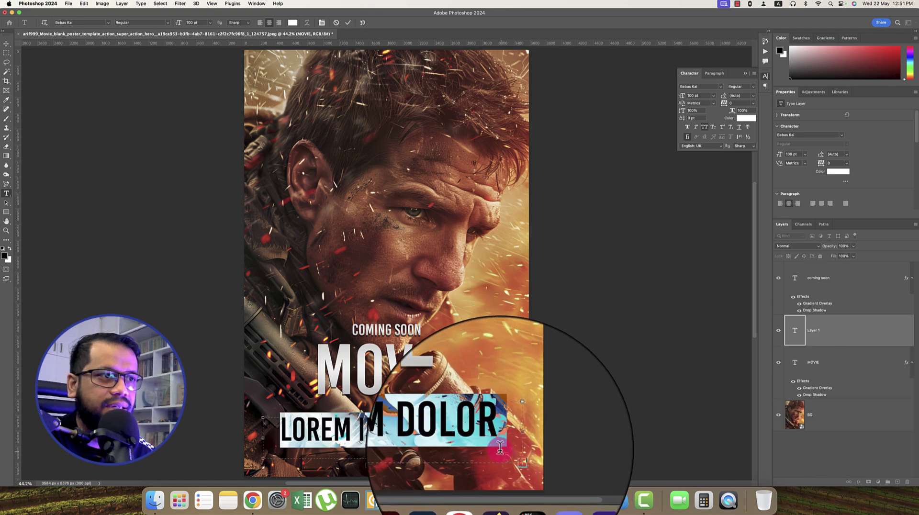
left_click(714, 95)
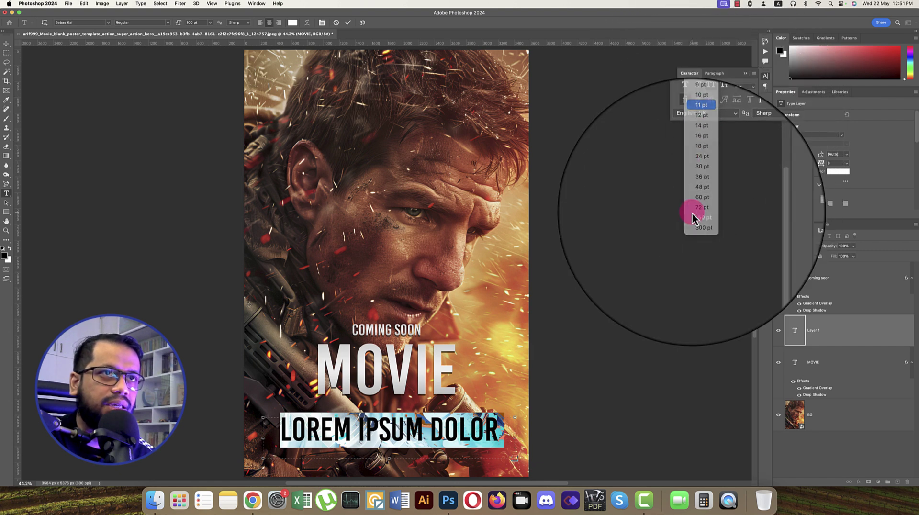
key("Return")
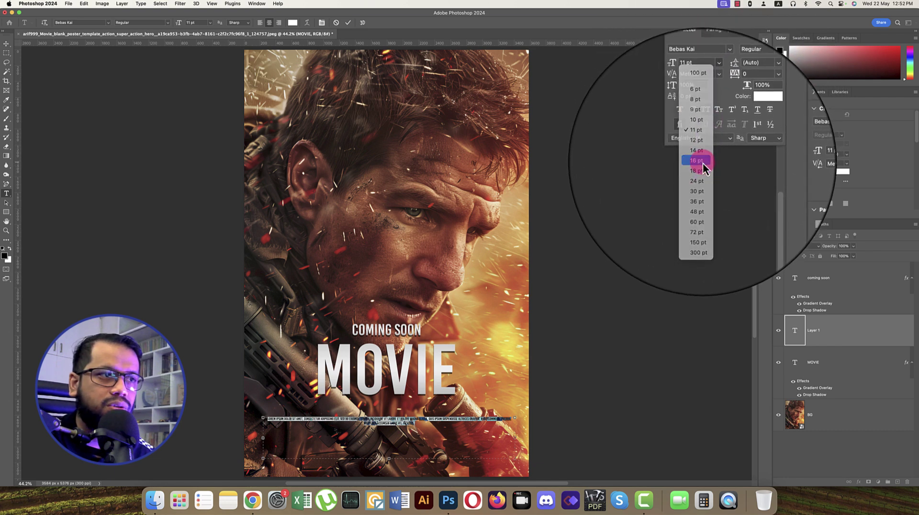
type("16")
key("Return")
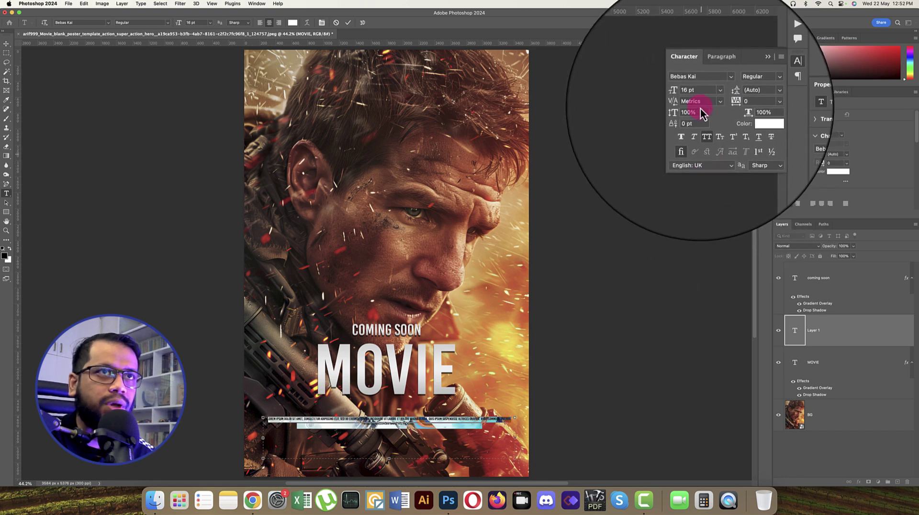
left_click(702, 96)
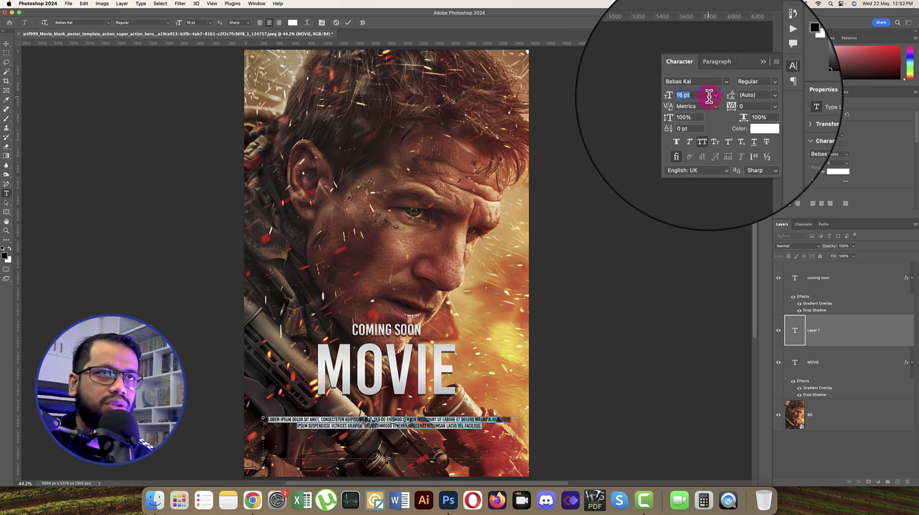
left_click(712, 96)
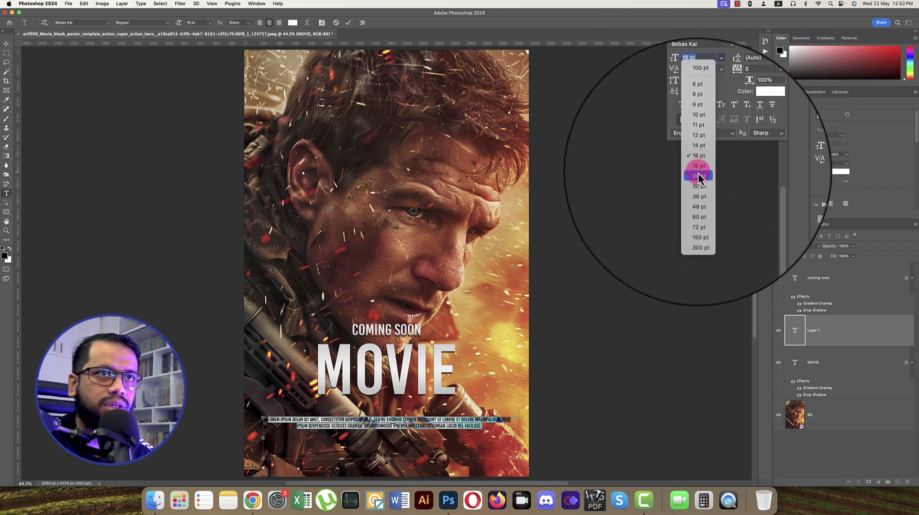
left_click(698, 176)
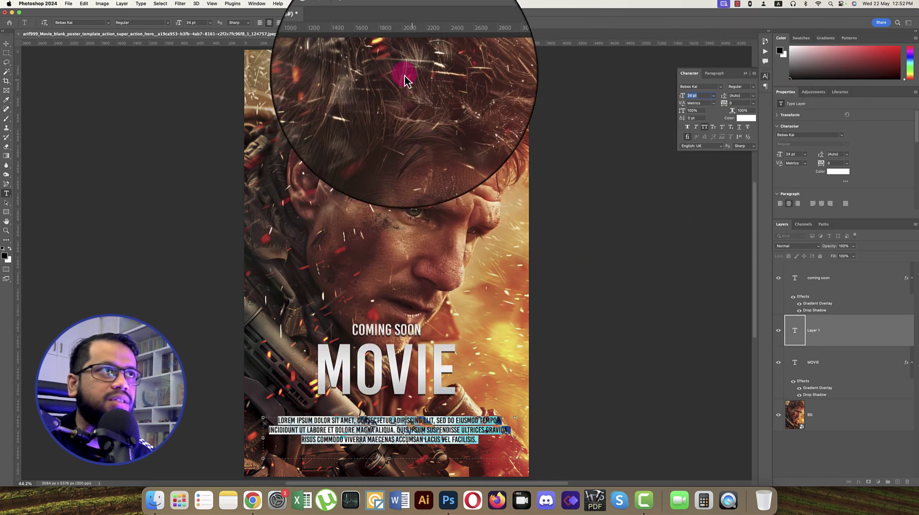
left_click(349, 22)
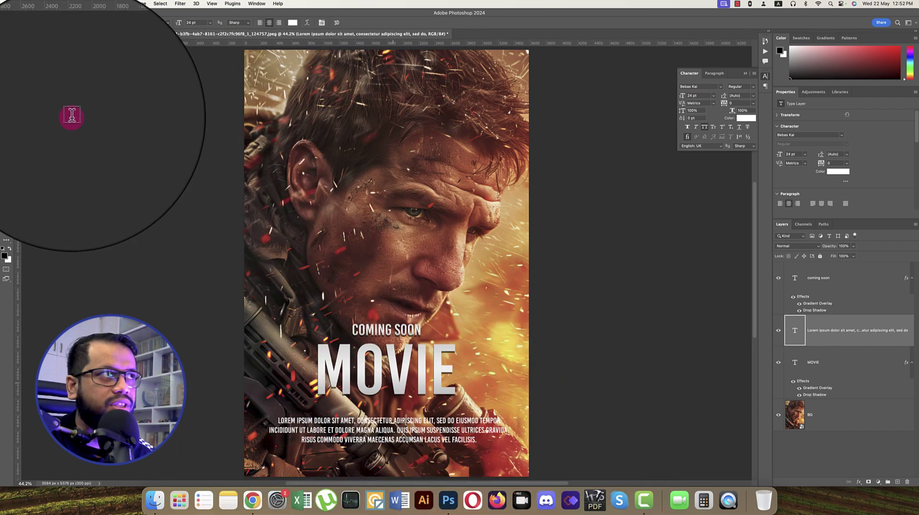
Nudge the credits paragraph slightly lower on the poster.
left_click(6, 43)
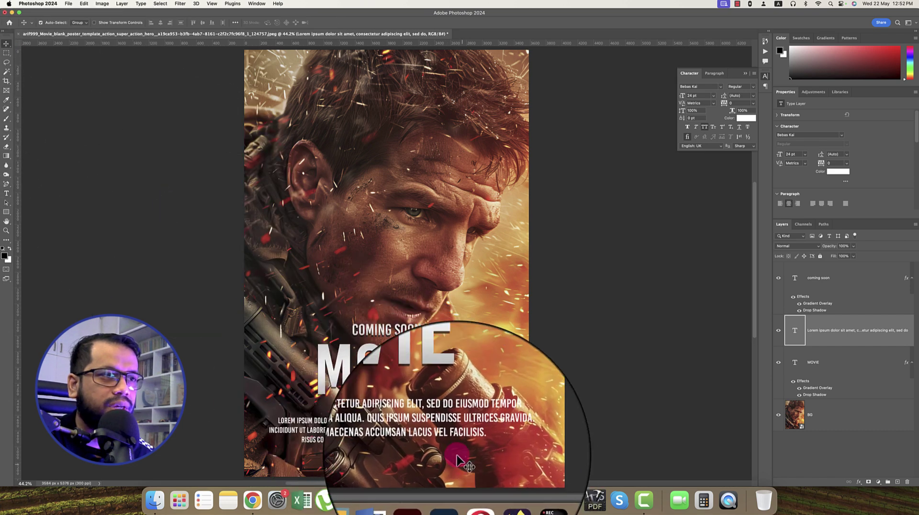
mouse_move(445, 427)
left_mouse_down()
mouse_move(445, 380)
mouse_move(444, 433)
left_mouse_up()
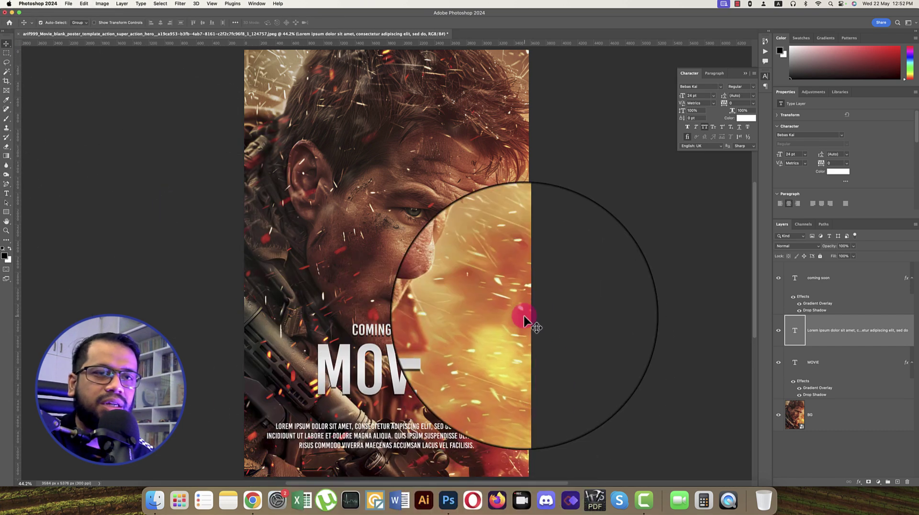
left_click(826, 287)
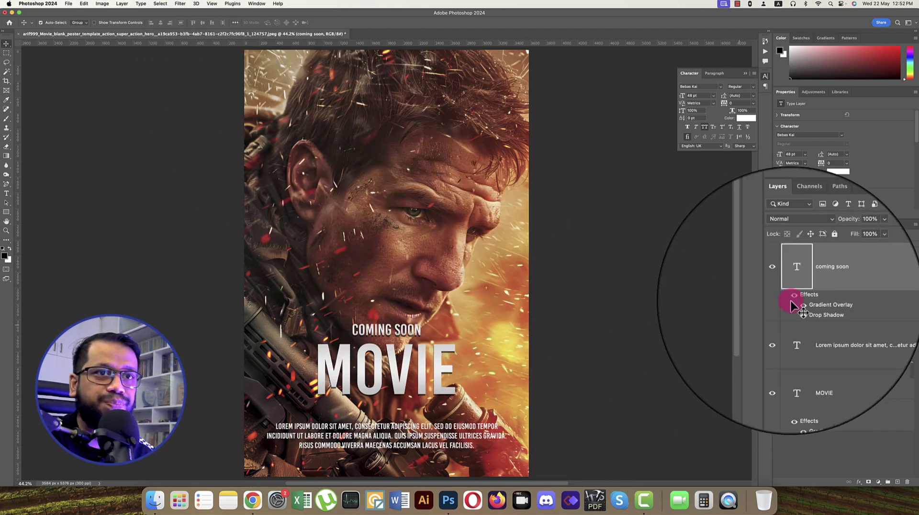
Move a copy of the COMING SOON text to the poster's top-left corner.
left_click(816, 364)
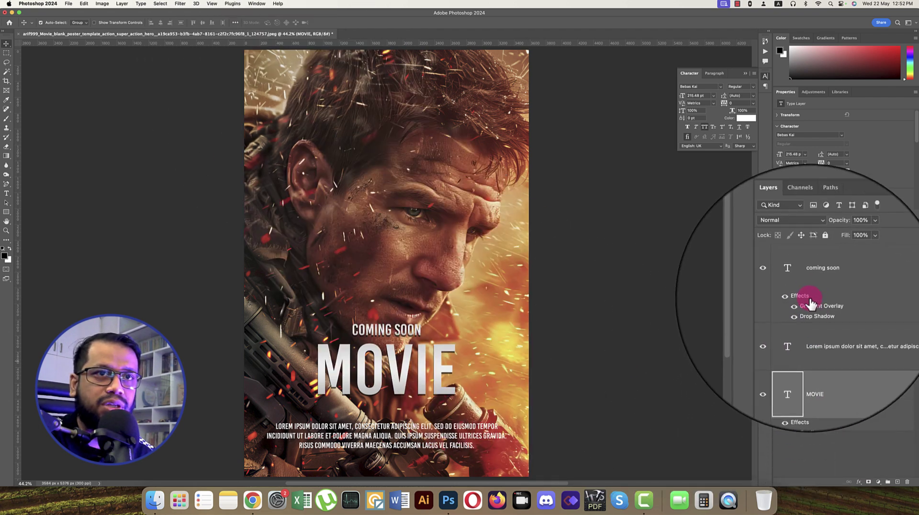
left_click(819, 283)
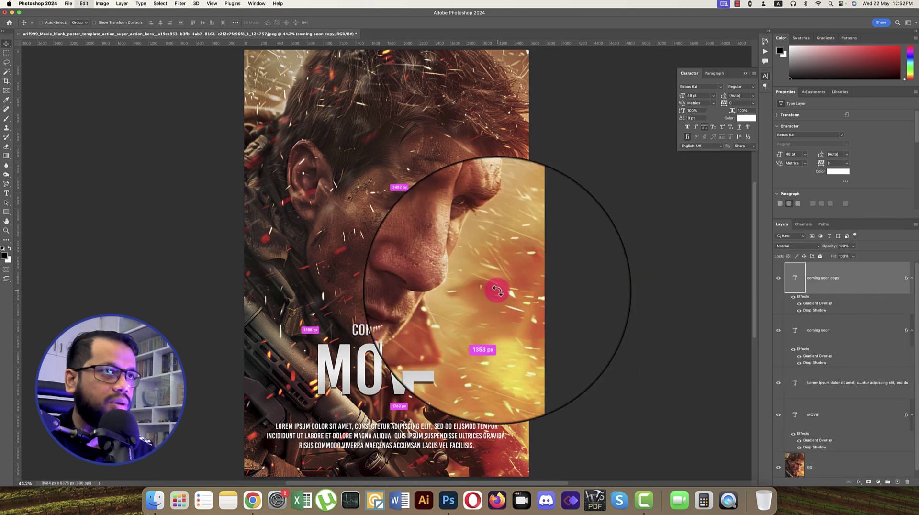
key("ctrl+t")
left_click_drag(396, 337, 303, 81)
key("Return")
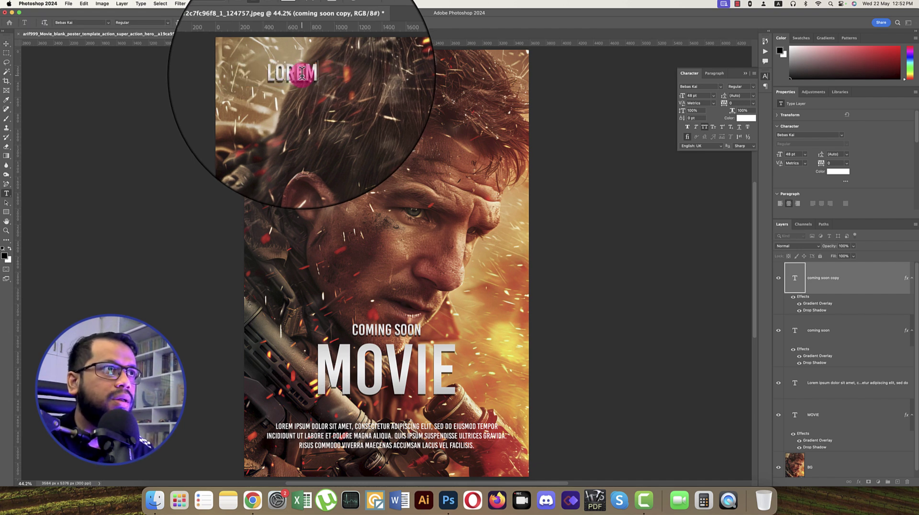
Finish the LOREM label and place a copy at the top right reading IPSUM.
left_click(349, 21)
key("v")
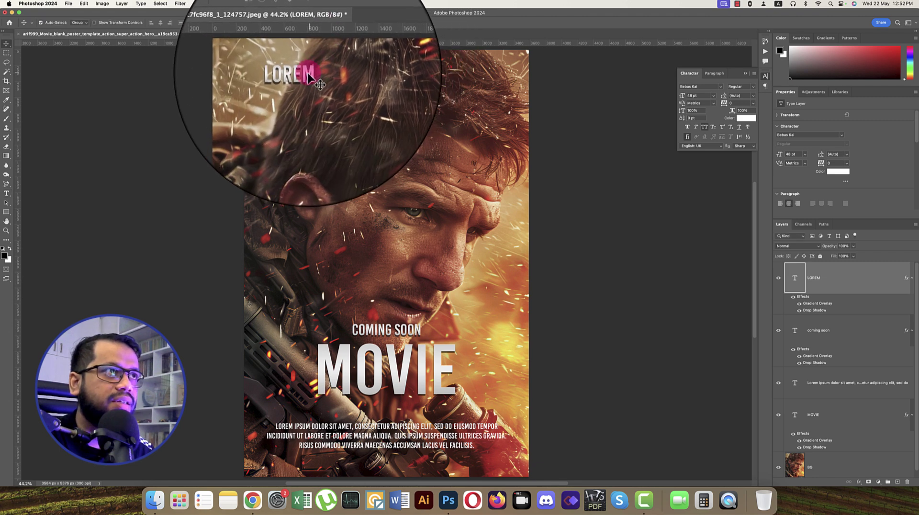
mouse_move(307, 73)
left_mouse_down()
mouse_move(293, 71)
mouse_move(512, 74)
left_mouse_up()
left_click(799, 283)
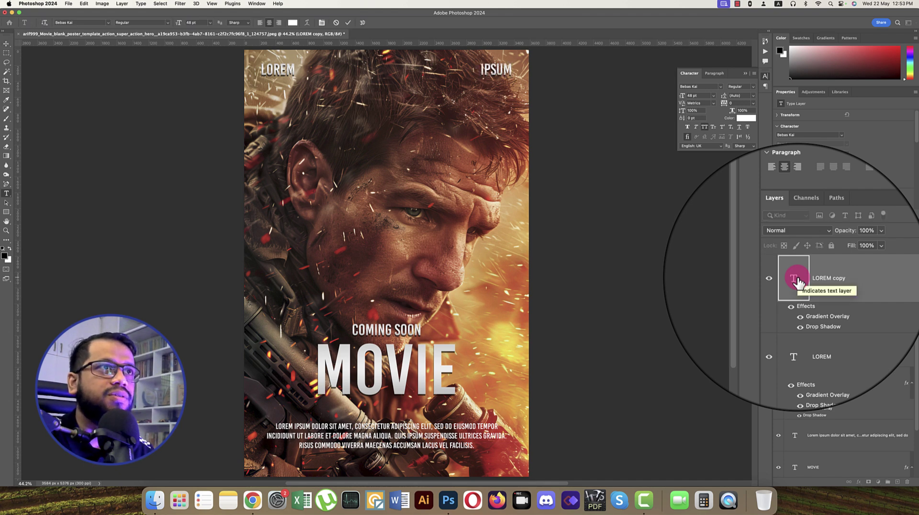
left_click(348, 23)
key("v")
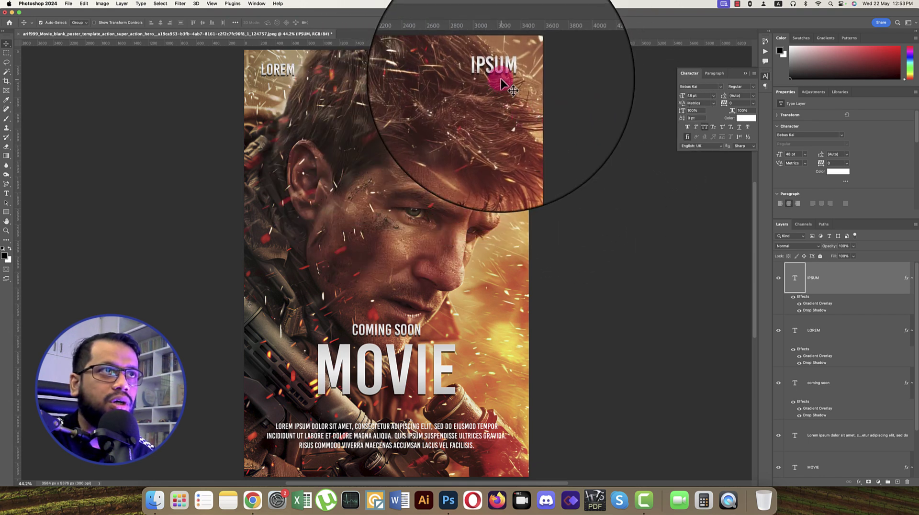
Add the LOREM layer to the selected text layers and group them with Cmd+G.
left_click(836, 337, "shift")
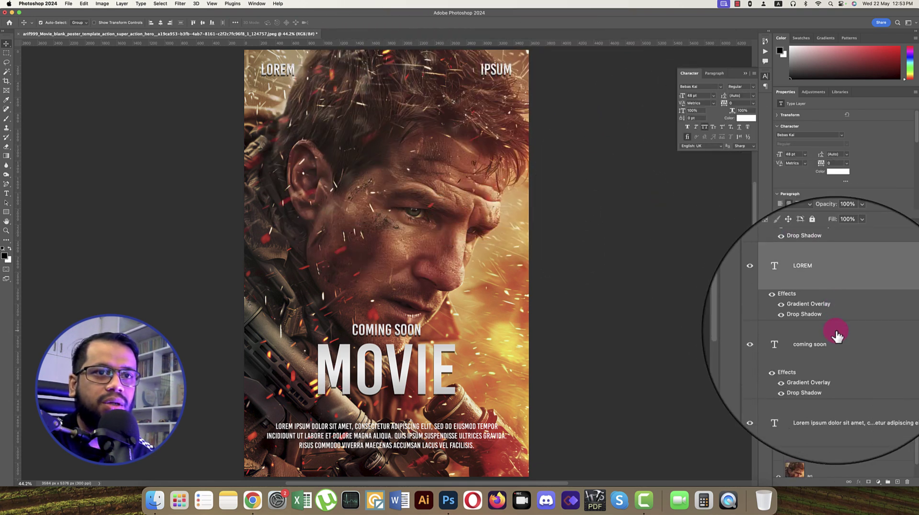
scroll(838, 421, "down", 3)
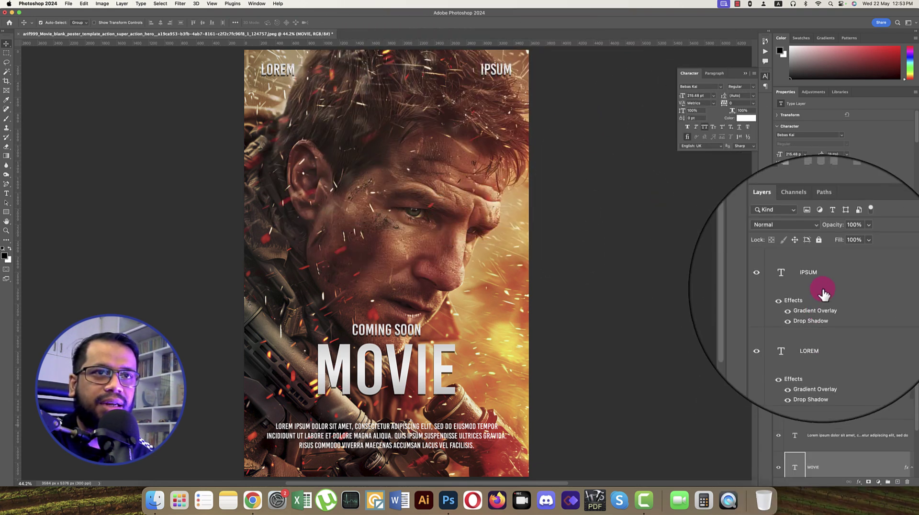
scroll(827, 283, "up", 3)
key("super+g")
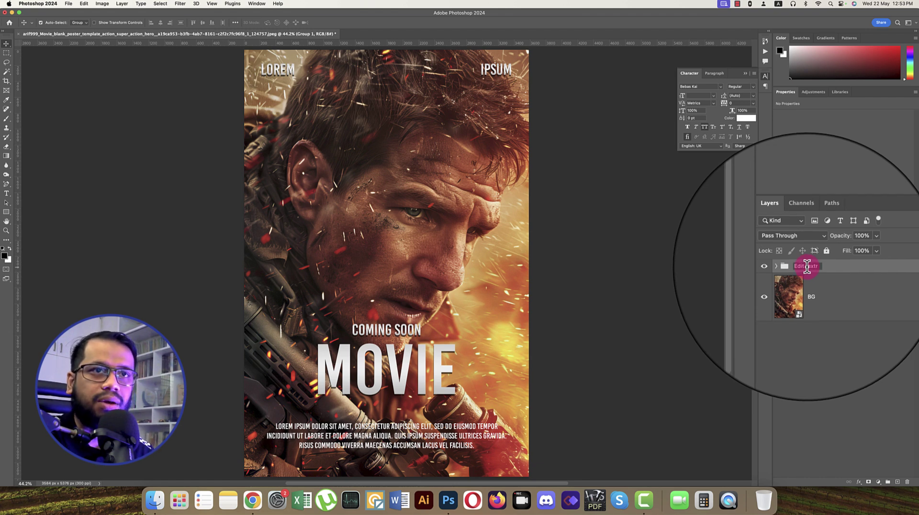
Name the group 'Edit textr' and give it a yellow colour label.
key("Return")
right_click(775, 266)
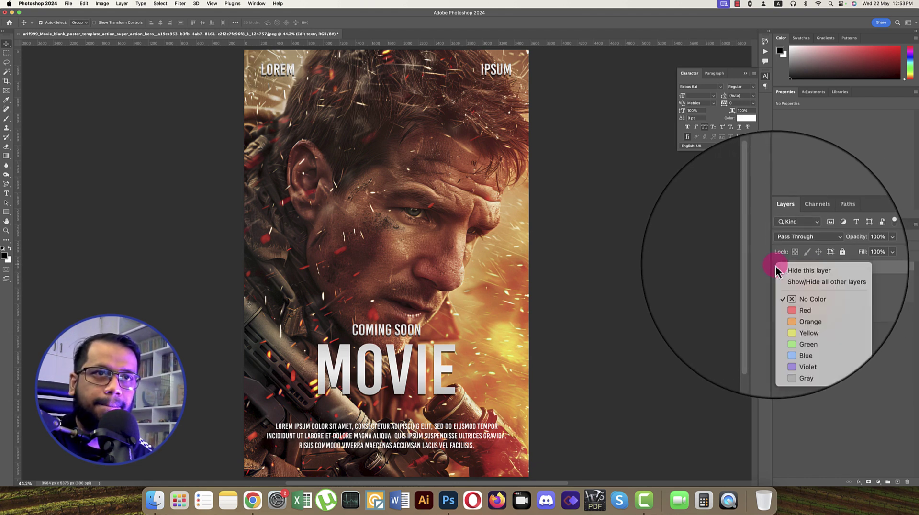
left_click(809, 333)
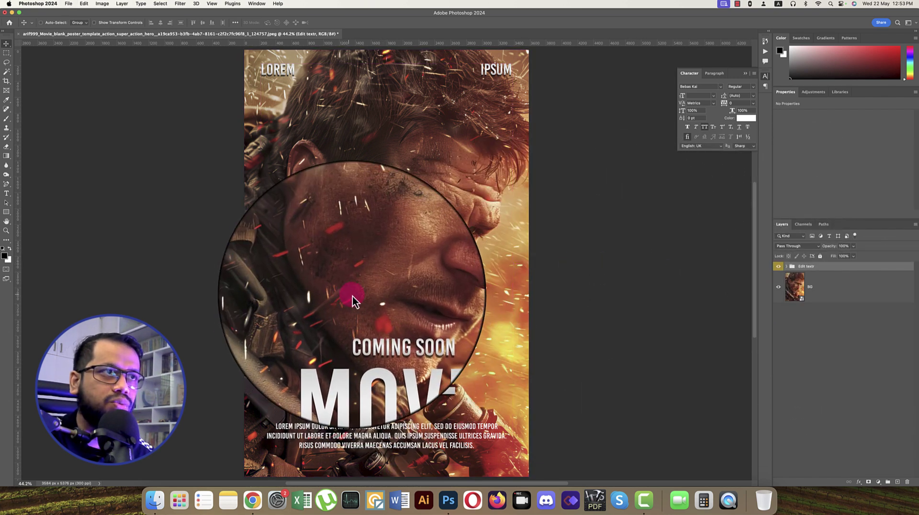
Save the poster as the Photoshop file 'movie poster template'.
key("super+shift+s")
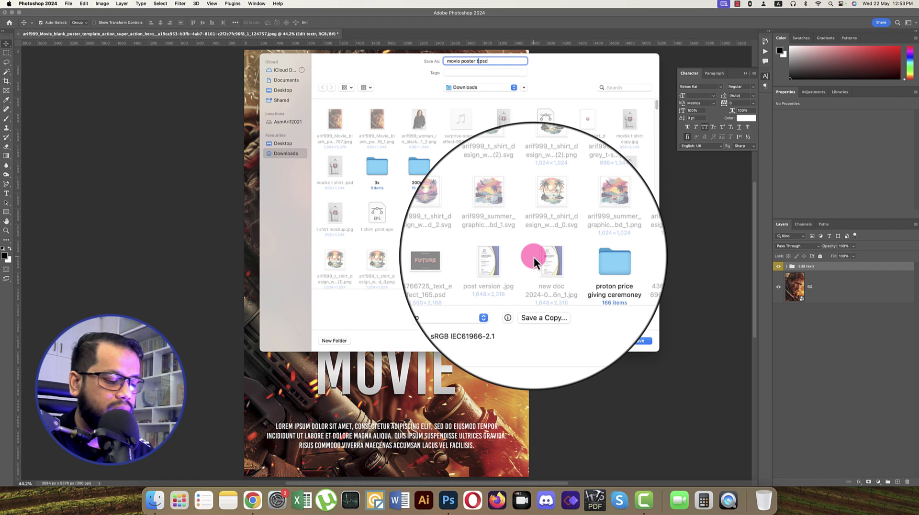
type("movie poster template")
key("Return")
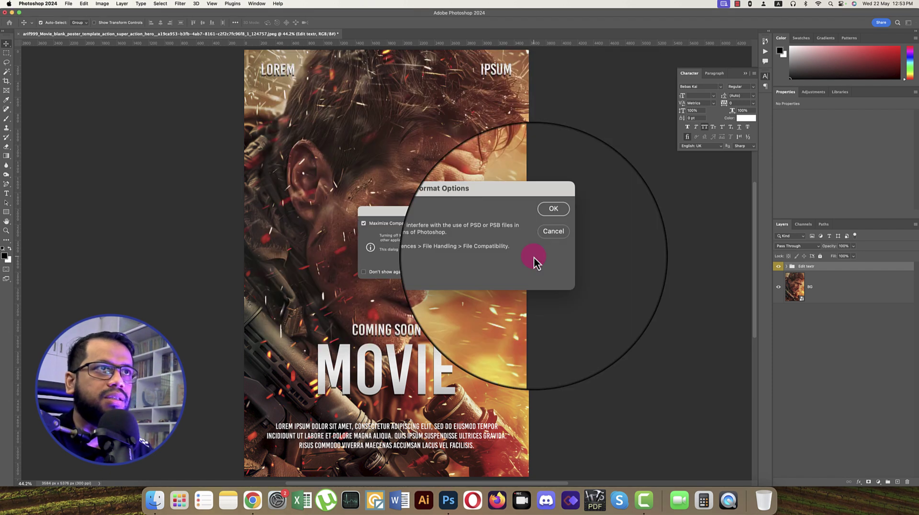
key("Return")
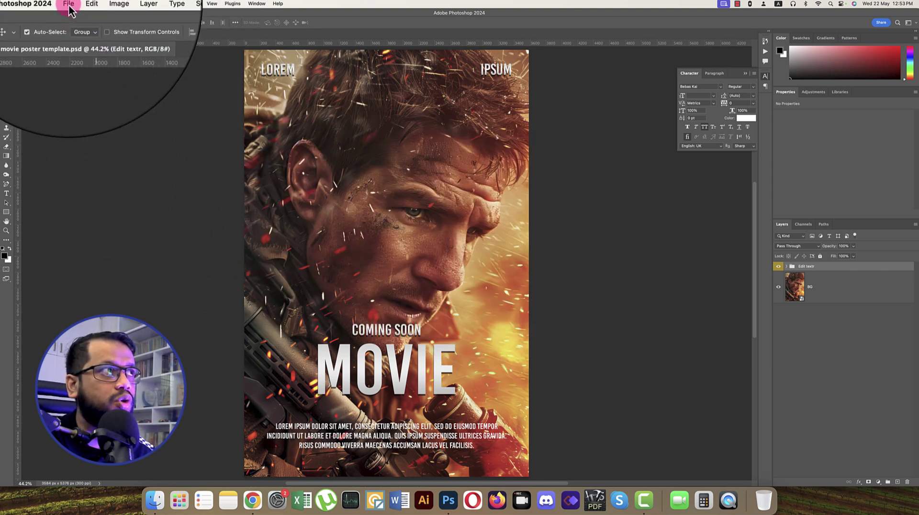
Save a copy of the poster as a .jpg file at JPEG quality 8 (High).
left_click(69, 6)
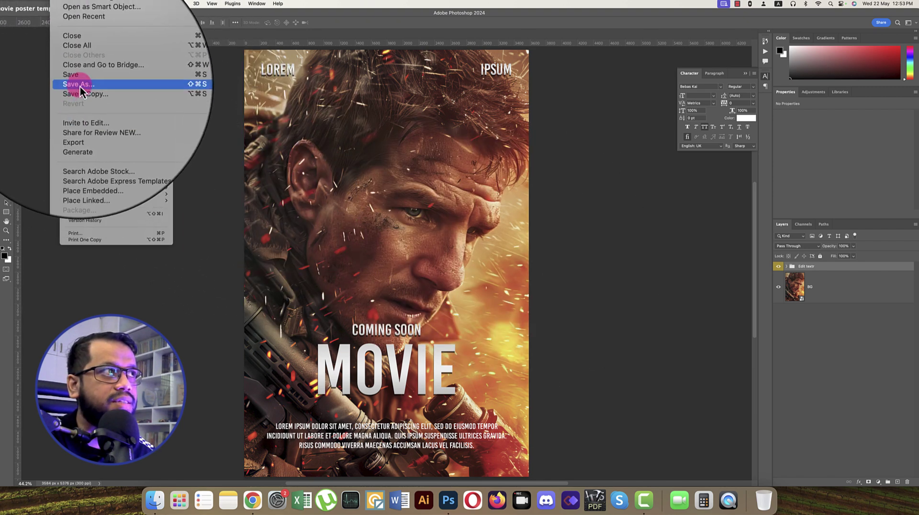
left_click(78, 85)
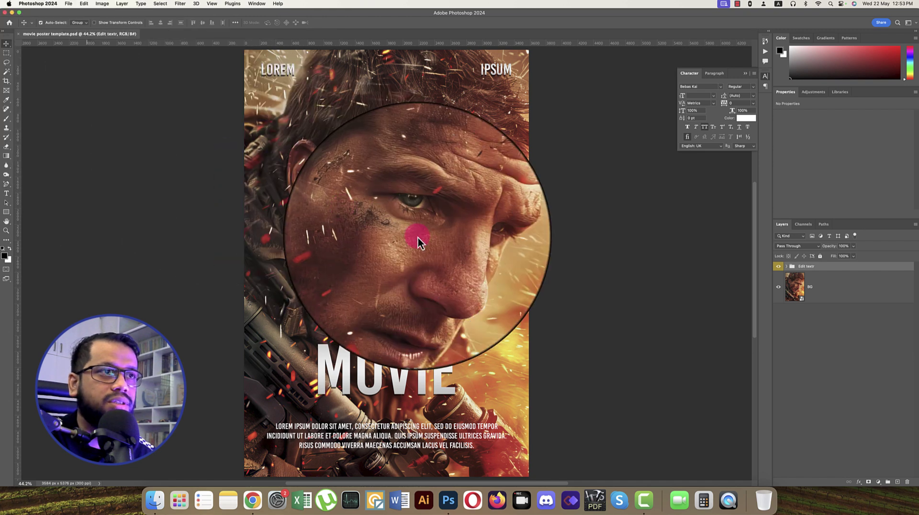
left_click(540, 297)
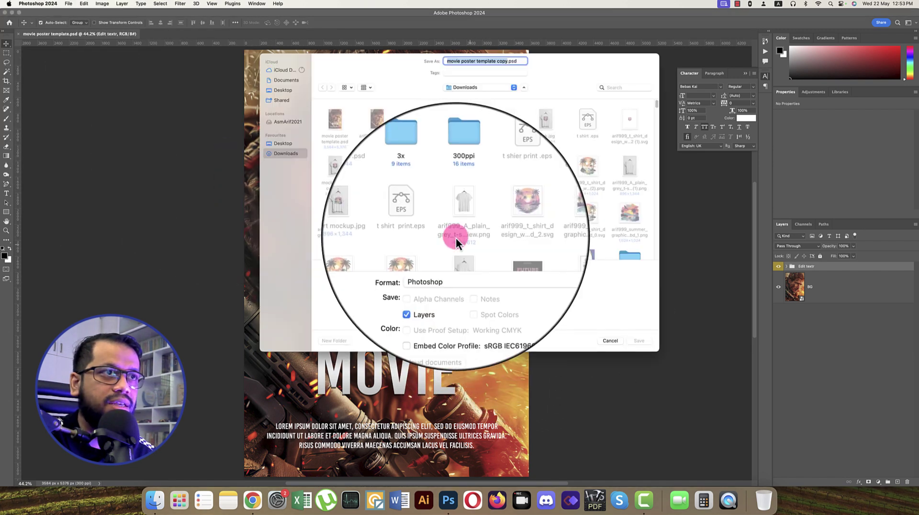
left_click(448, 268)
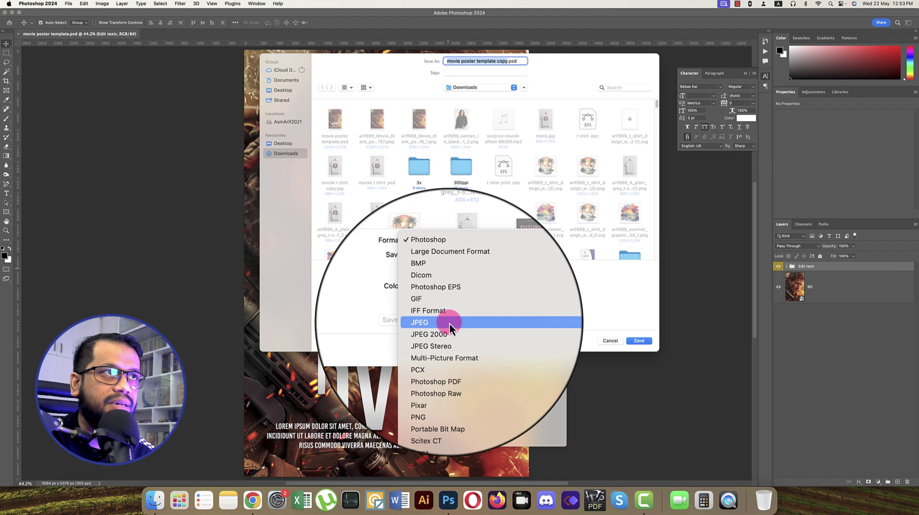
left_click(449, 321)
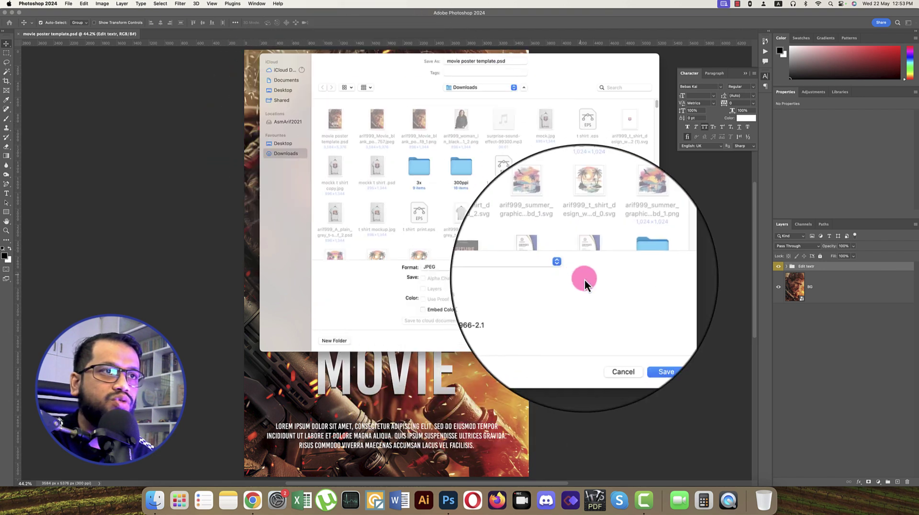
left_click(638, 341)
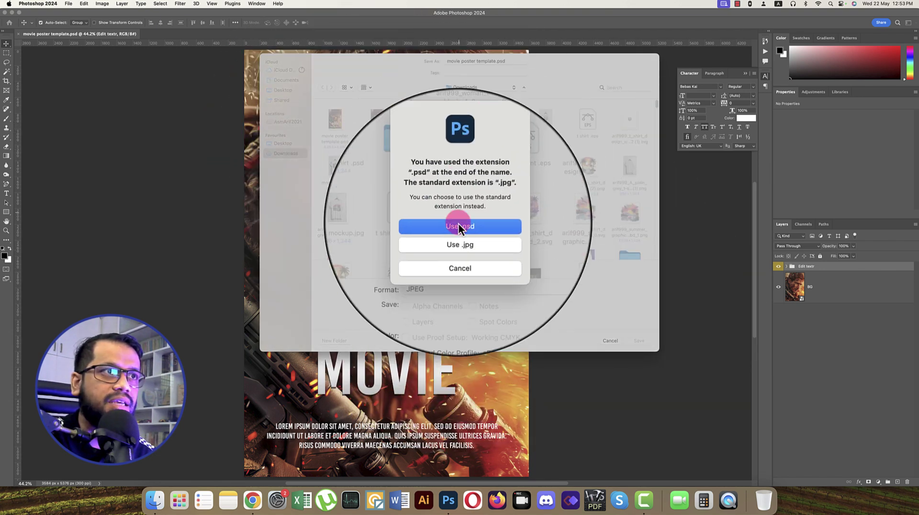
left_click(476, 241)
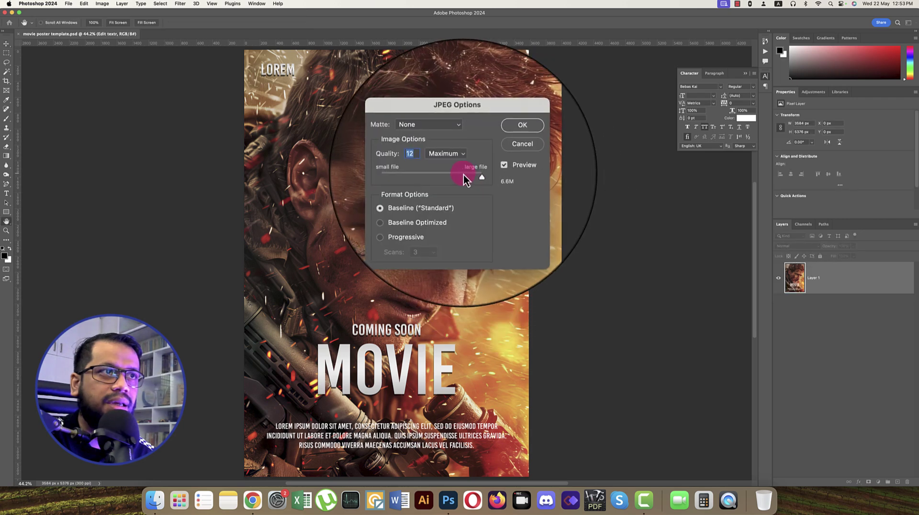
left_click_drag(461, 177, 443, 178)
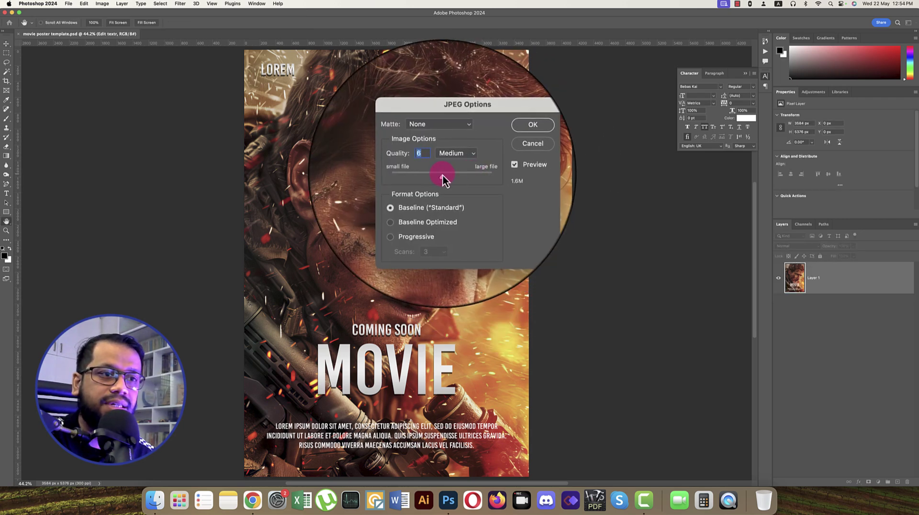
left_click_drag(442, 175, 450, 177)
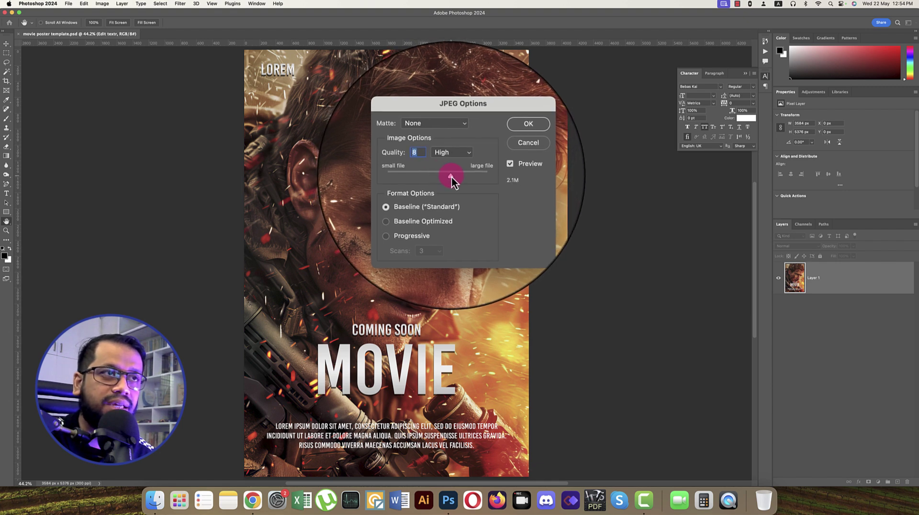
left_click(501, 146)
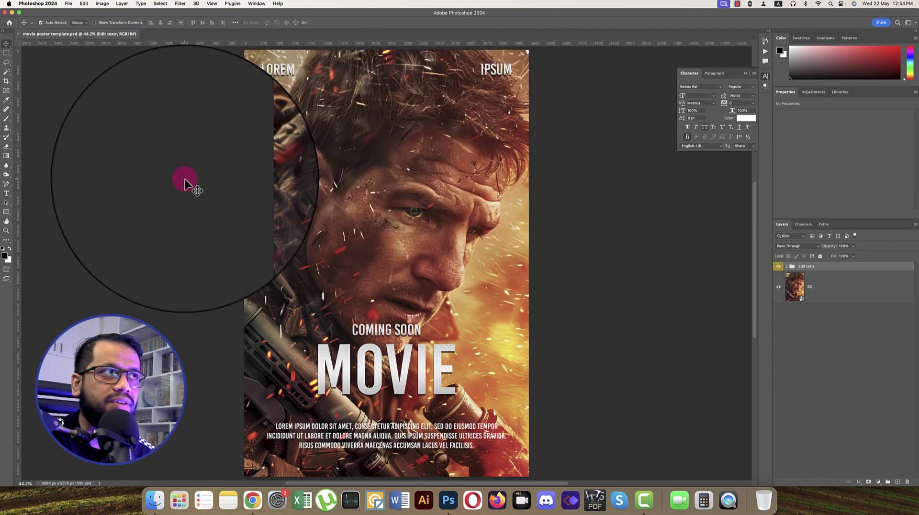
Close the poster and preview movie poster template.jpg in Finder's Downloads.
left_click(18, 34)
left_click(154, 500)
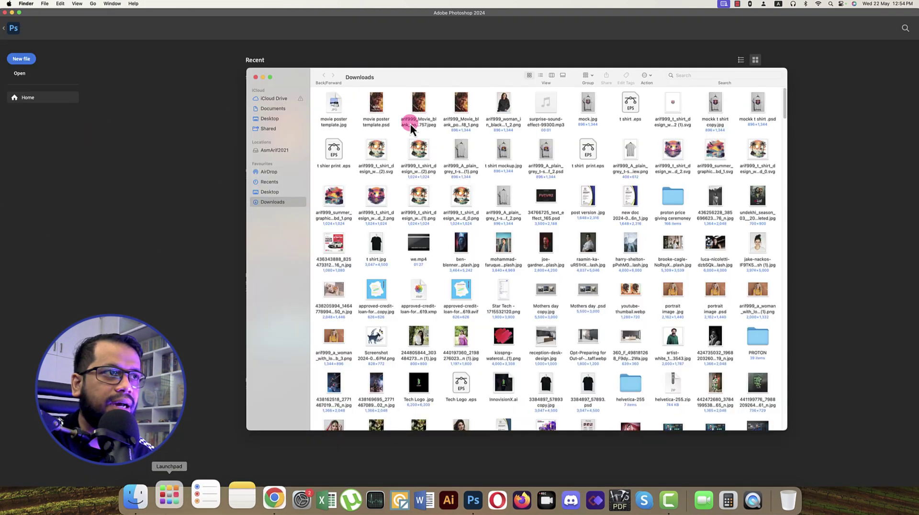
left_click(338, 103)
left_click_drag(337, 104, 349, 108)
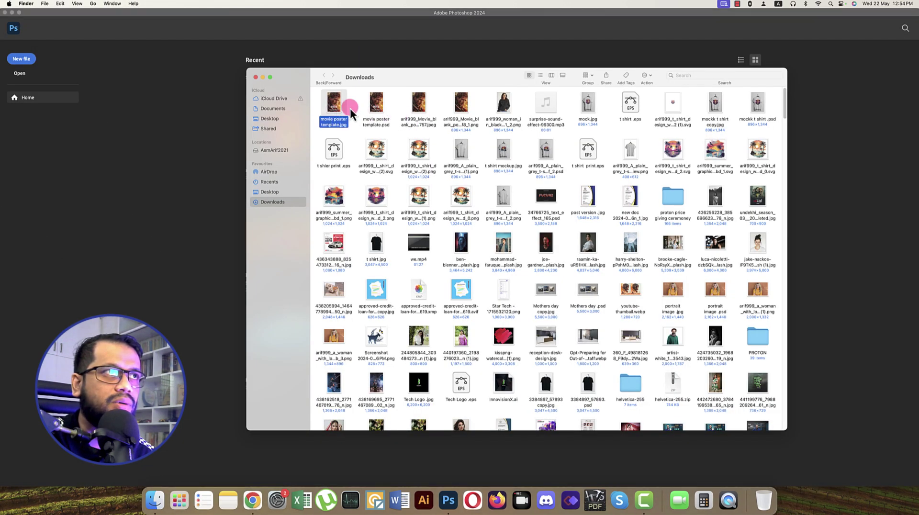
key("space")
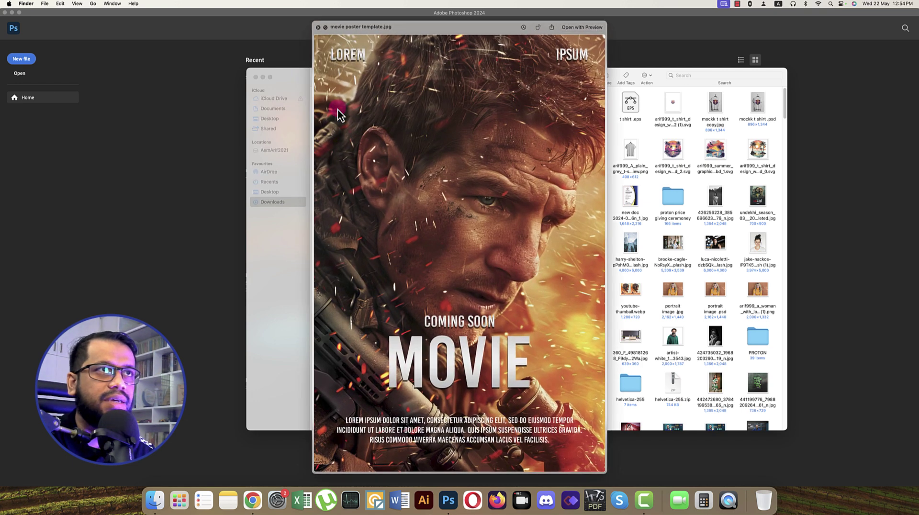
key("space")
Preview movie poster template.psd, then select both saved poster files.
left_click(375, 105)
key("space")
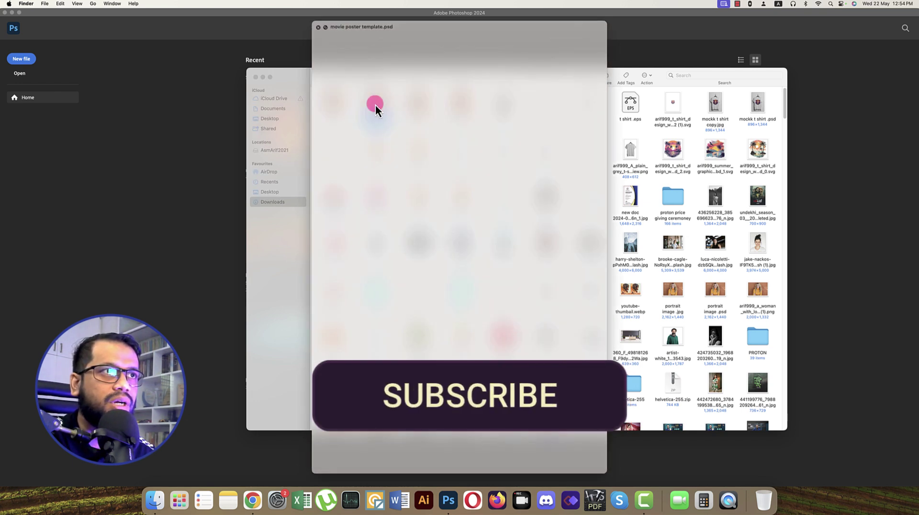
key("space")
left_click_drag(375, 104, 337, 105)
left_click(327, 106, "super")
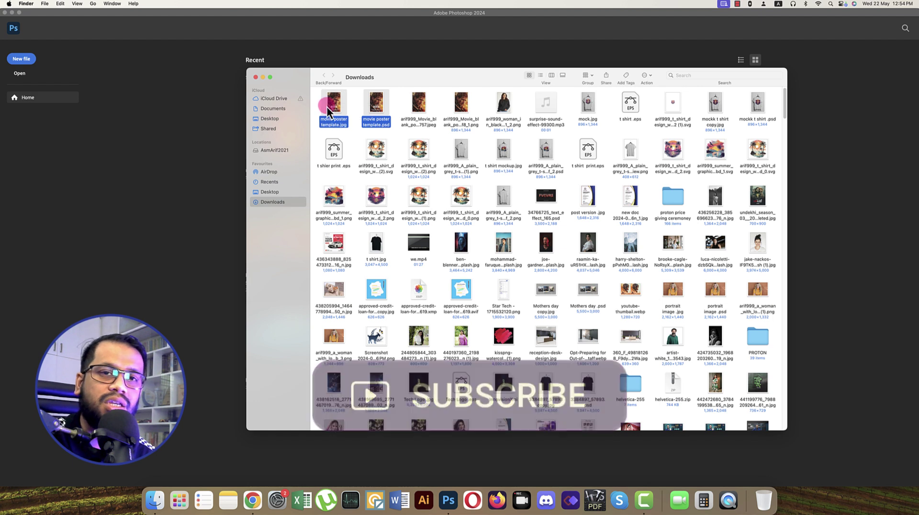